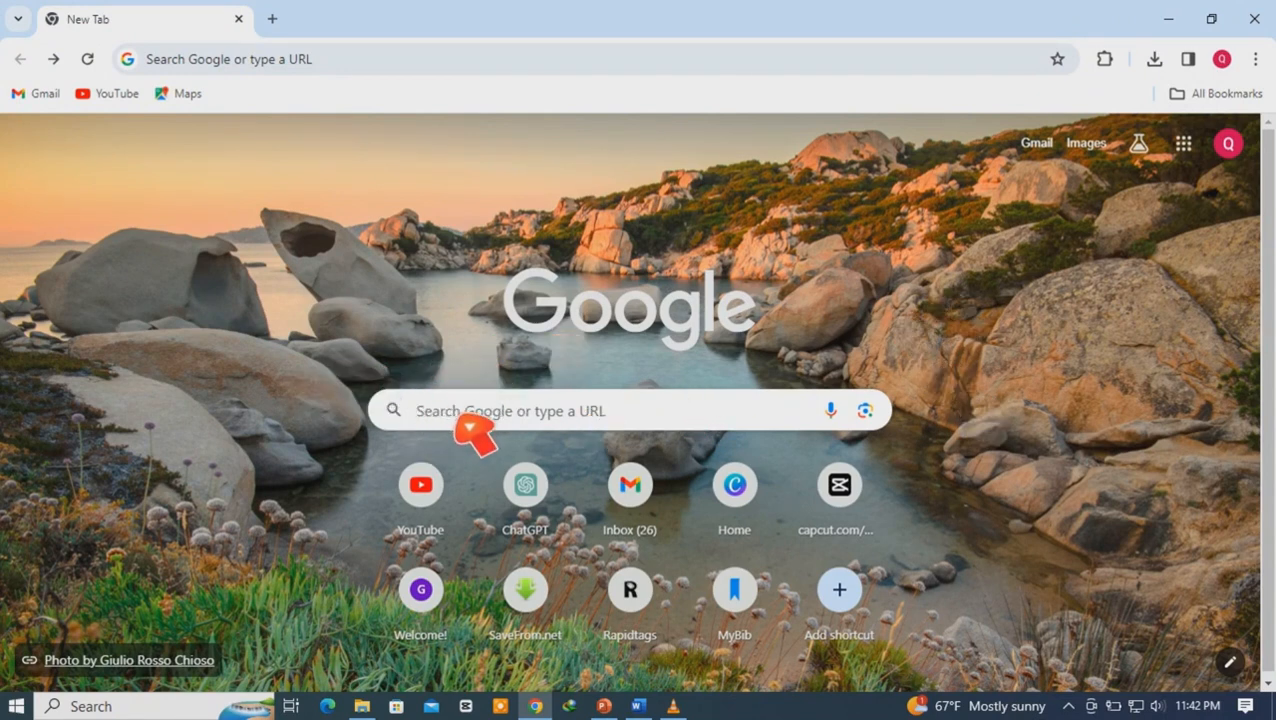
Step: Search Google for "capcut" and open the CapCut web workspace
left_click(468, 422)
left_click(385, 358)
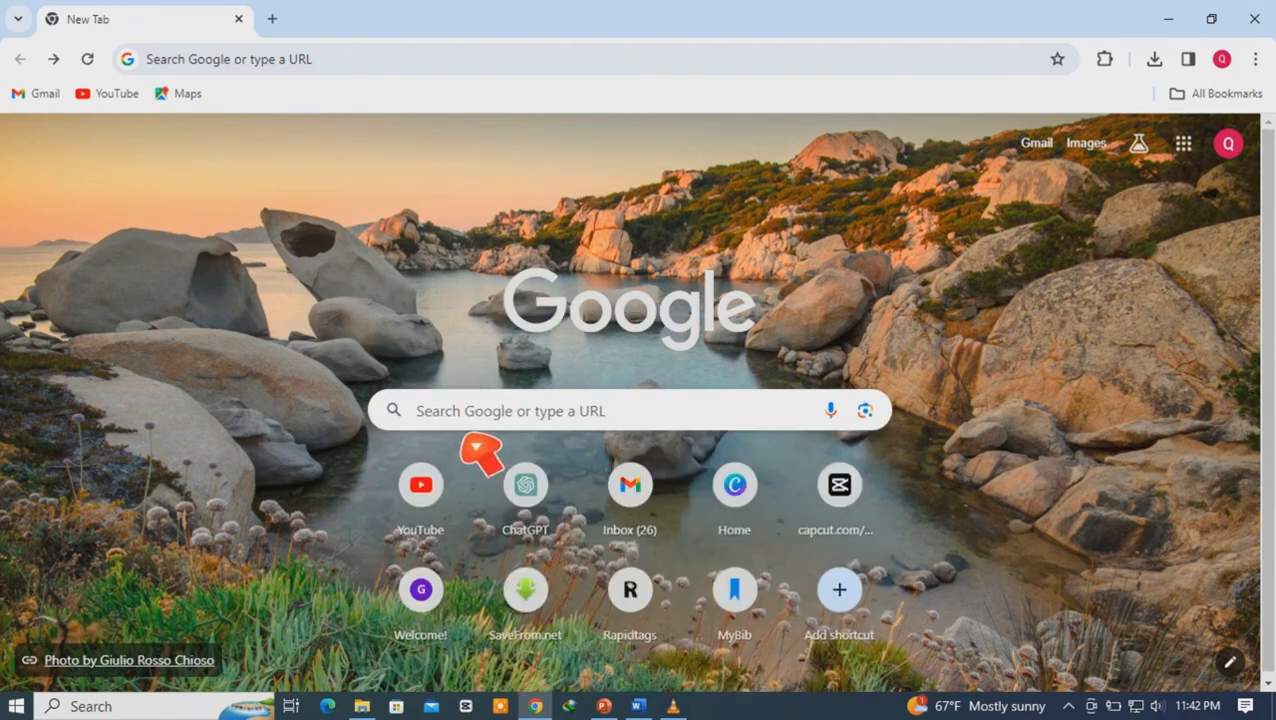
left_click(480, 428)
type("capcut")
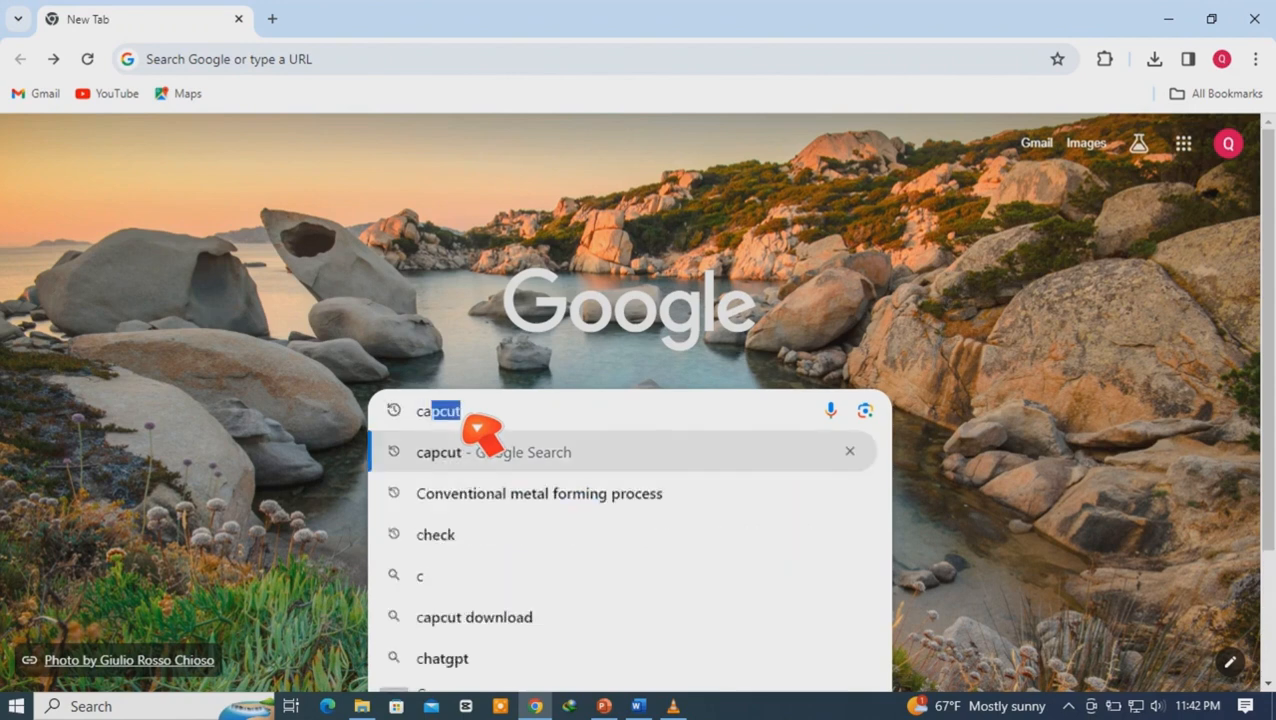
key("Return")
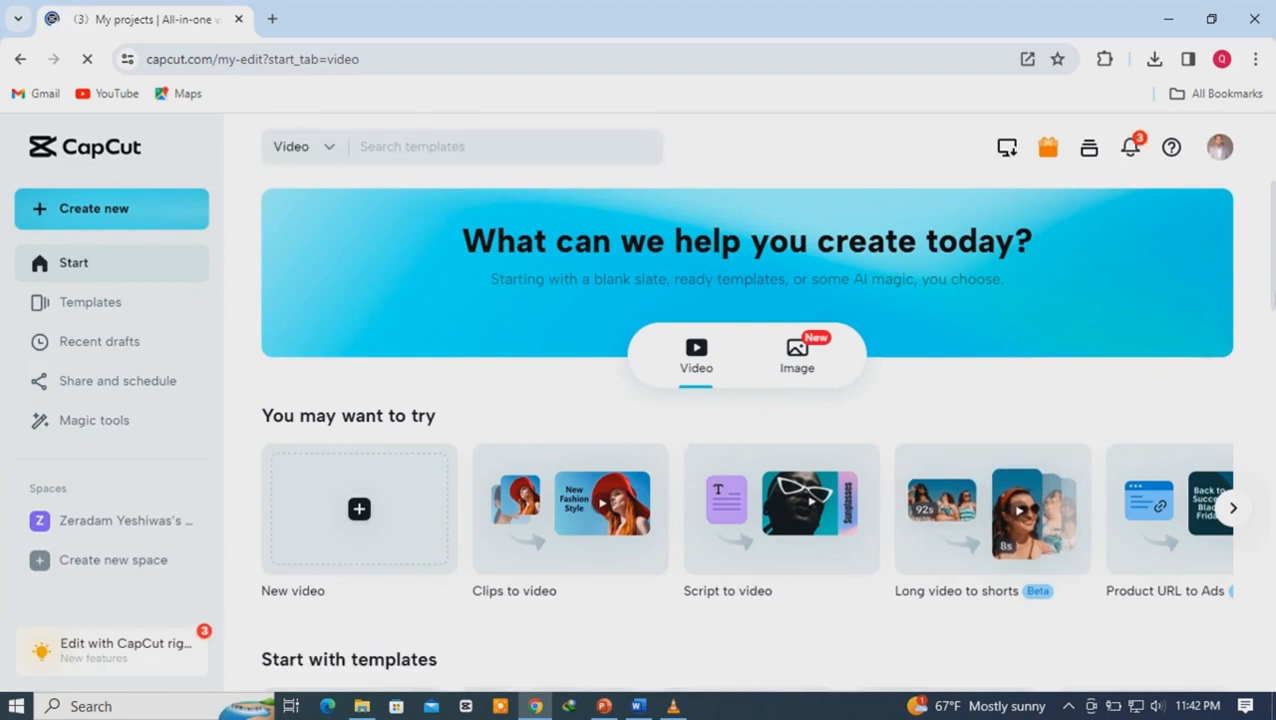
Step: Open the Script to video tool and choose Motivational stories as the AI writer's topic
scroll(746, 434, "down", 3)
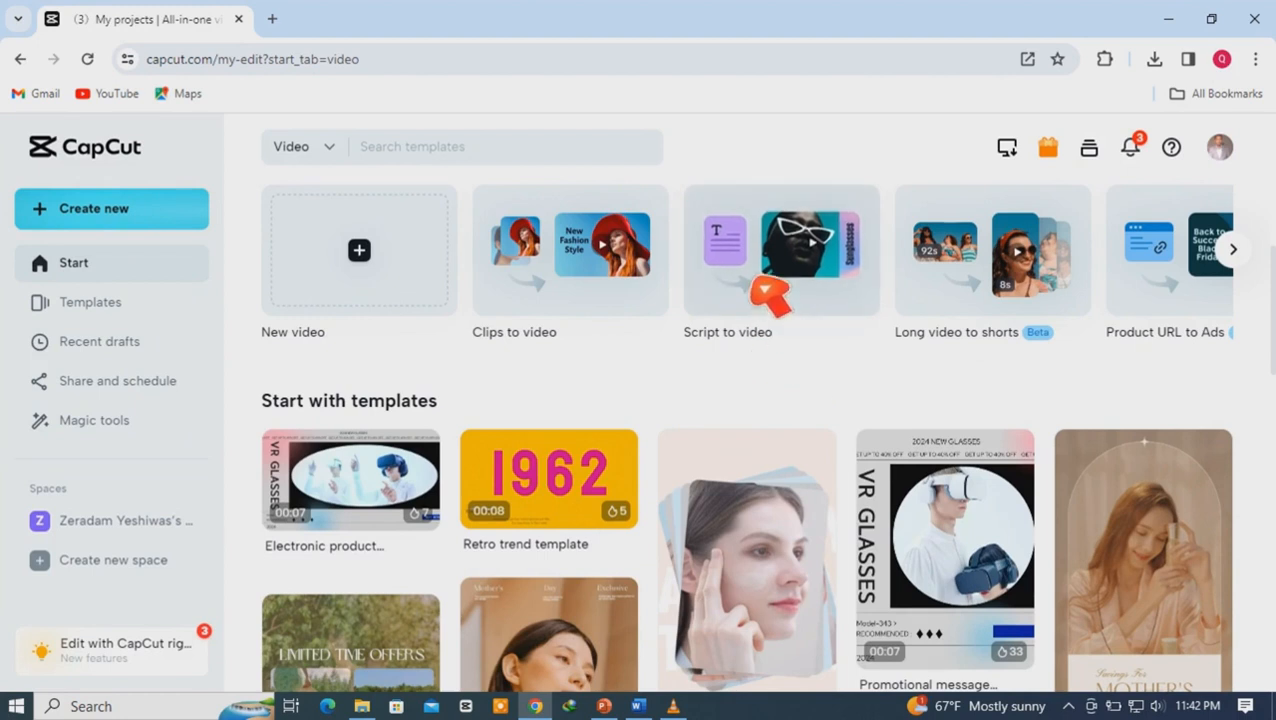
left_click(800, 276)
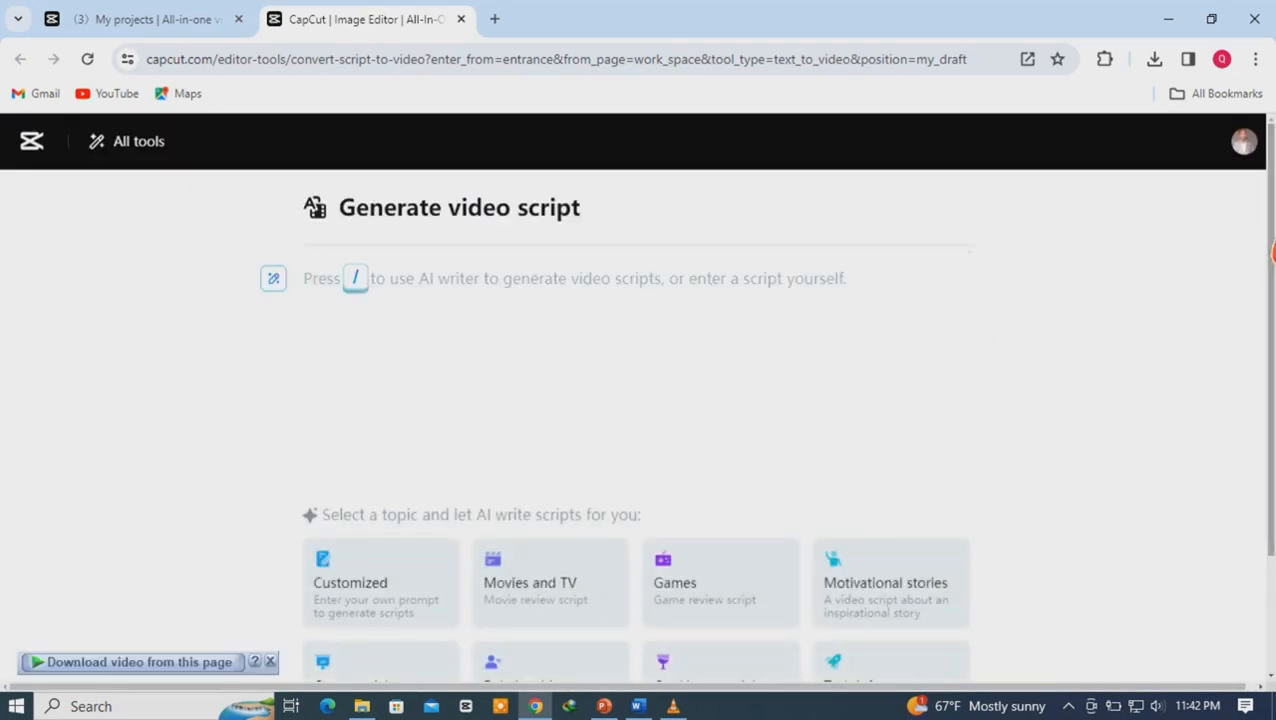
scroll(38, 640, "down", 2)
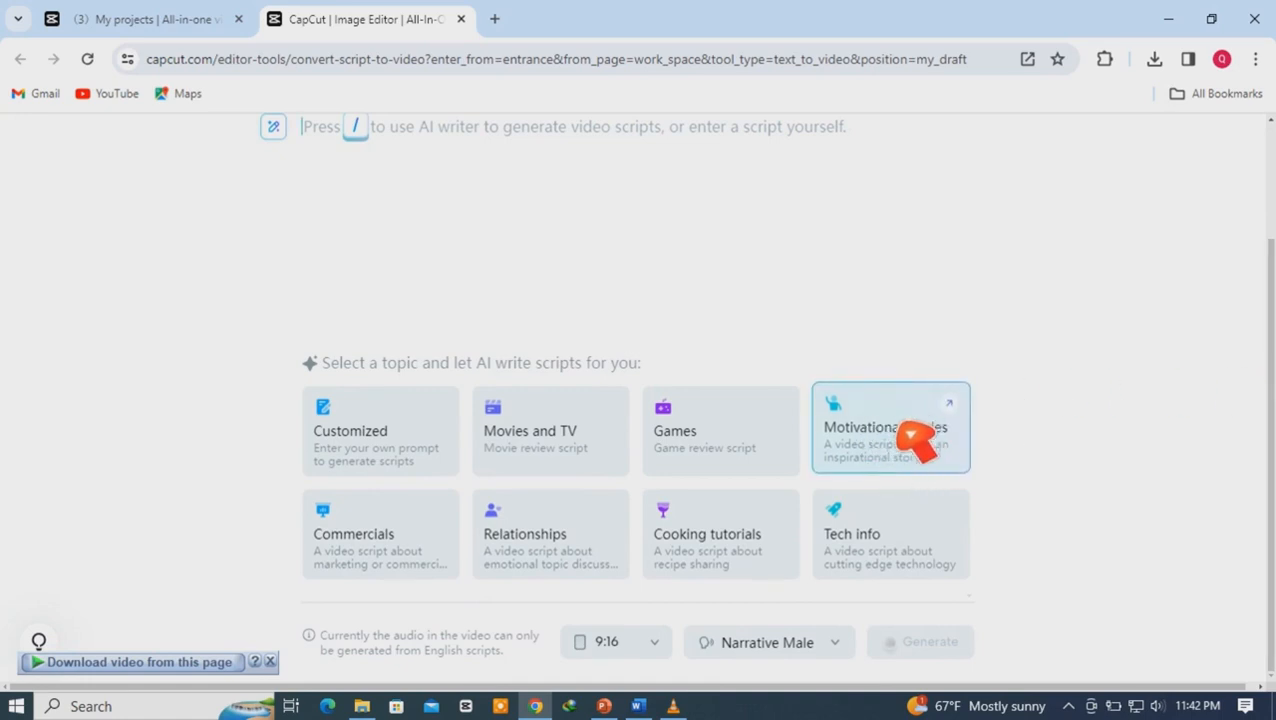
left_click(868, 442)
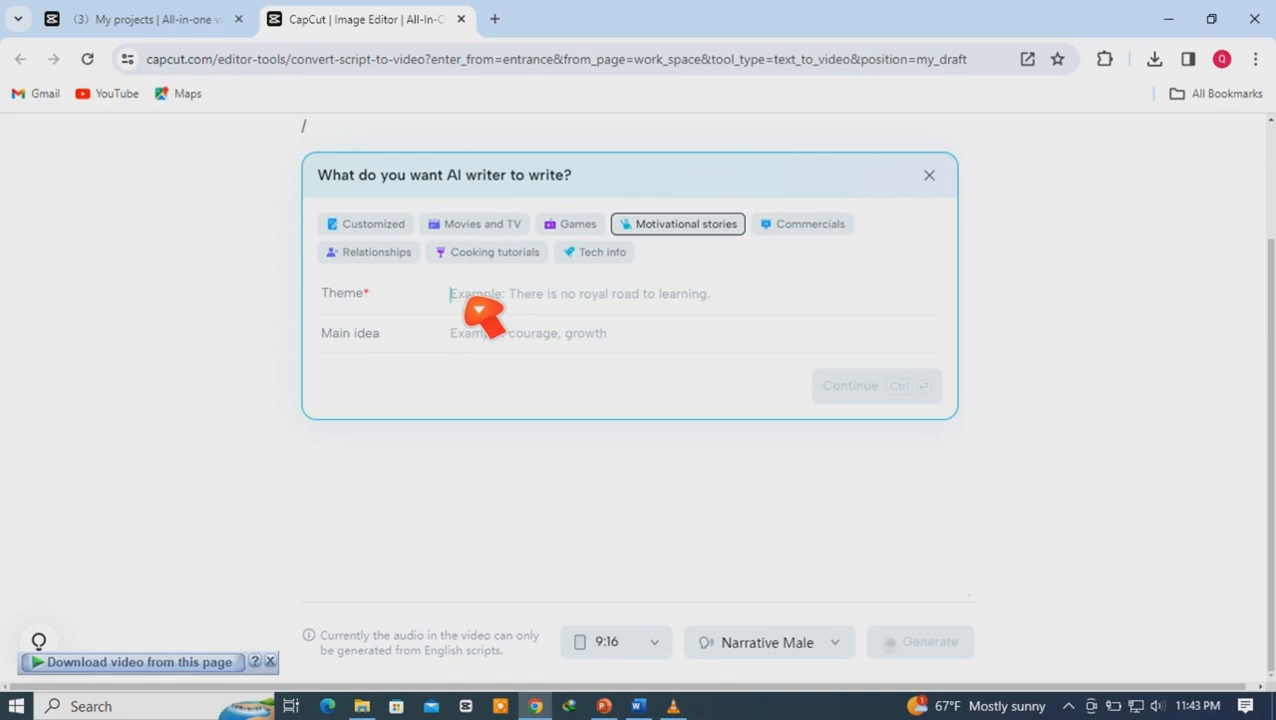
Step: Generate the script with the theme "if you want to succeed, double your failure rate" and the main idea "success"
type("if")
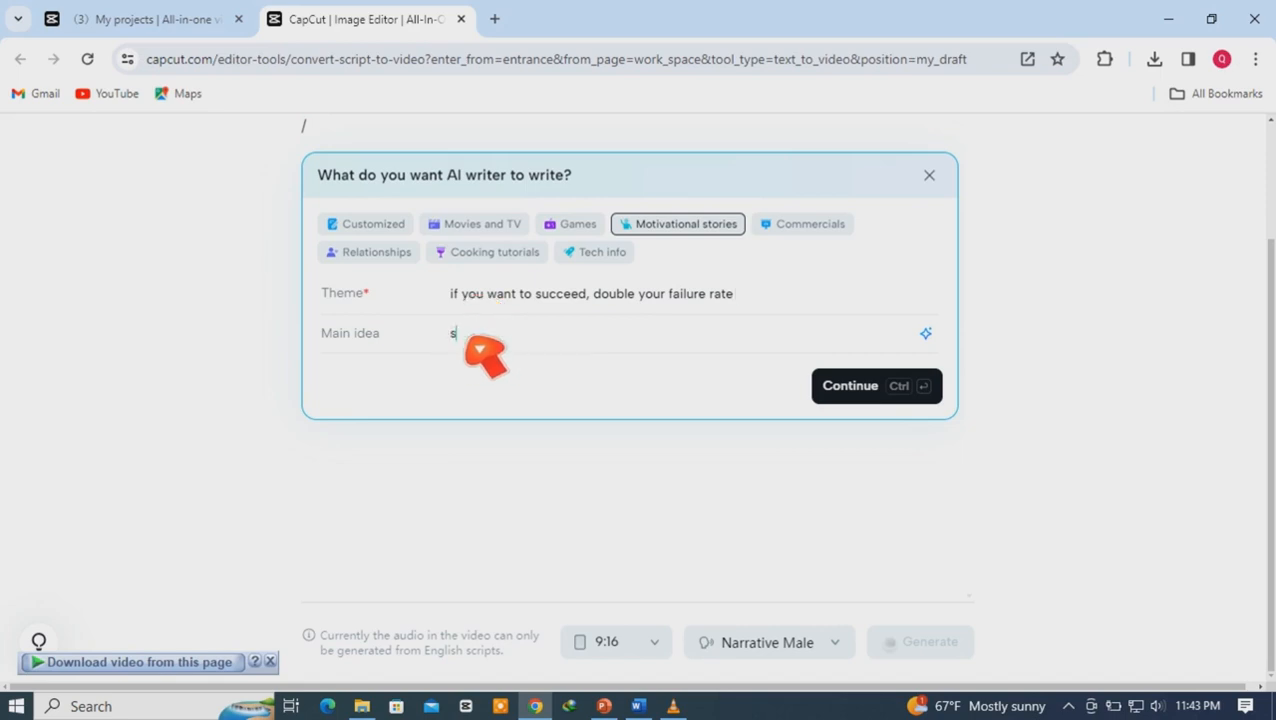
type("uccess")
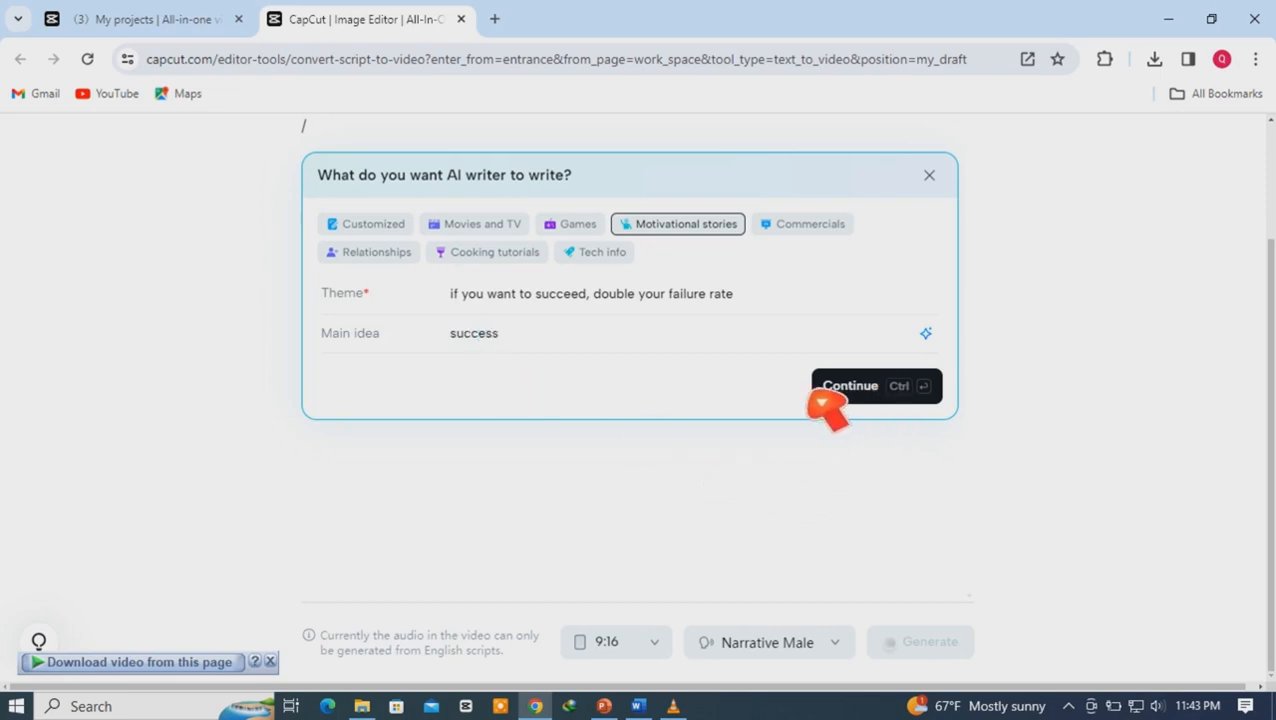
left_click(855, 387)
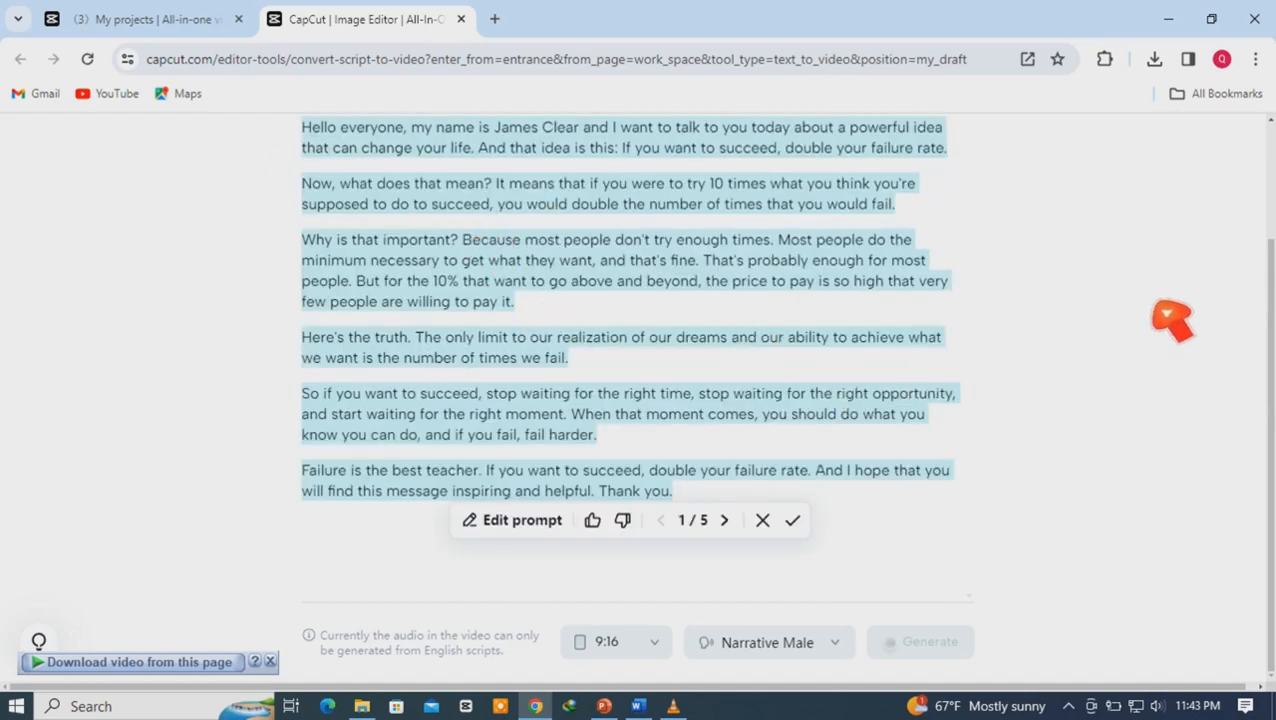
Step: Keep the first generated script version as editable text and remove the empty line after its closing paragraph
scroll(1264, 225, "up", 2)
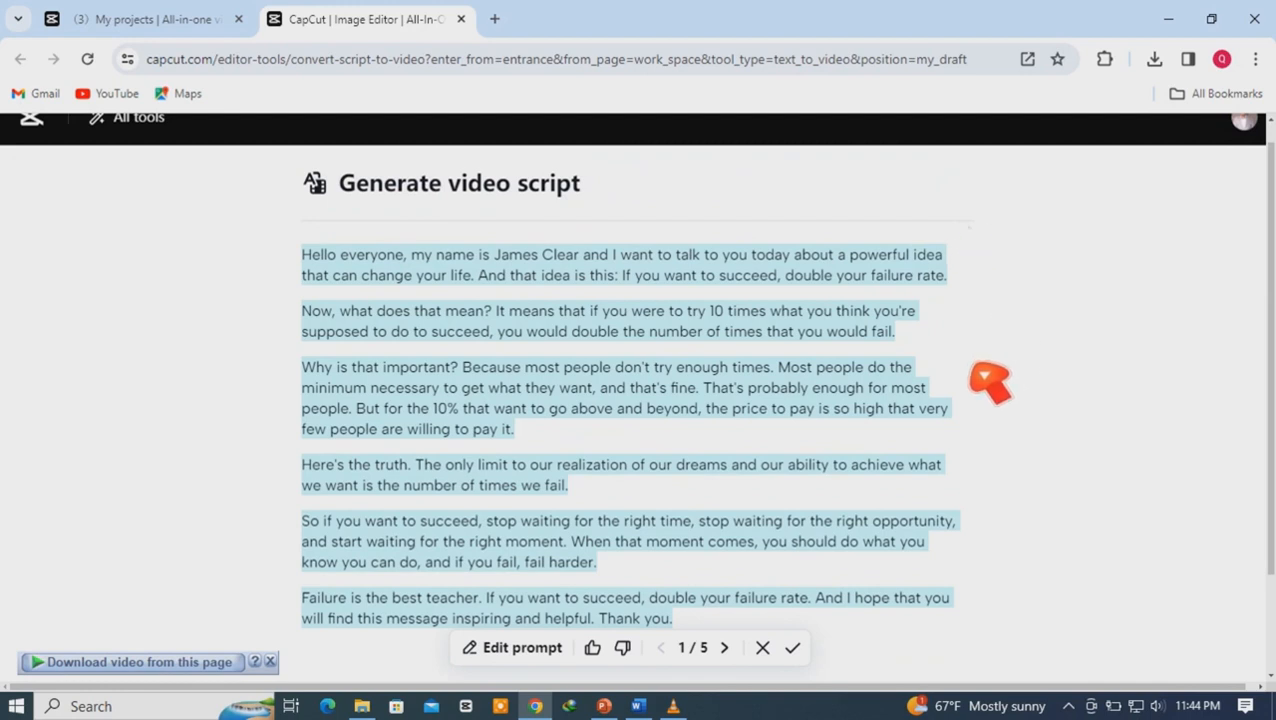
left_click(515, 270)
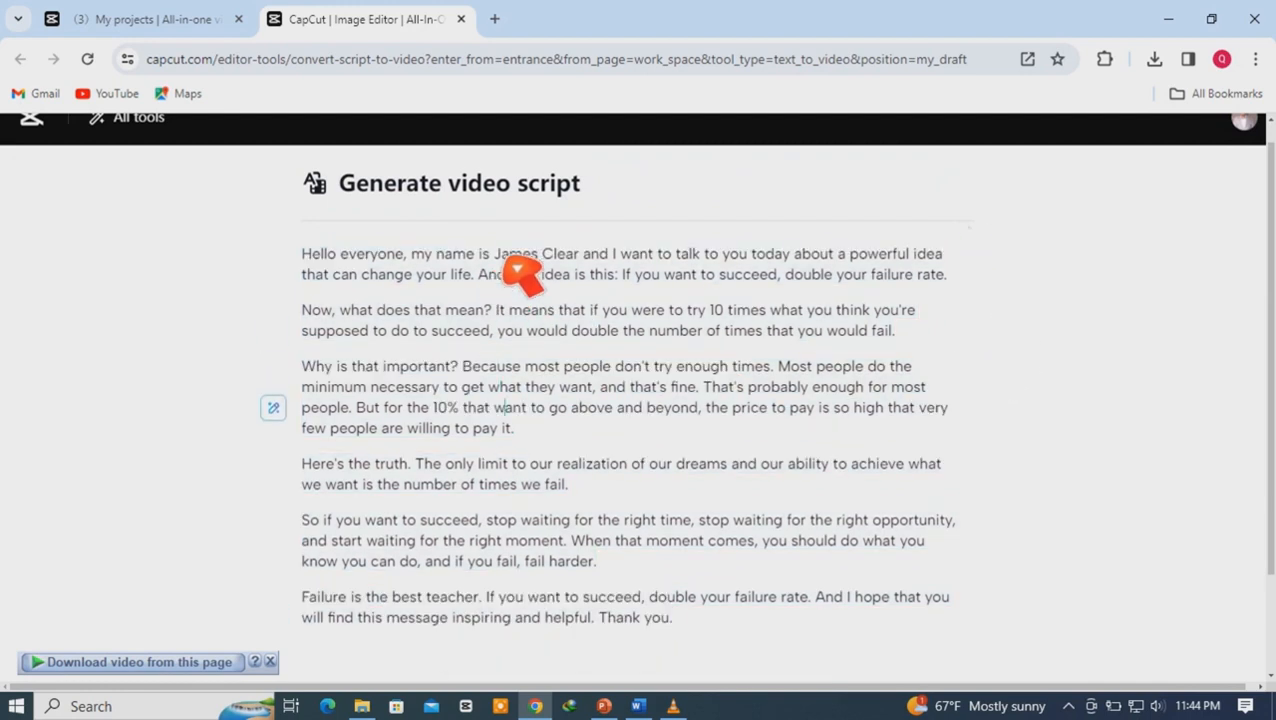
key("Down")
key("Down")
key("Down")
key("Down")
key("Down")
key("Down")
key("Down")
key("Down")
key("Down")
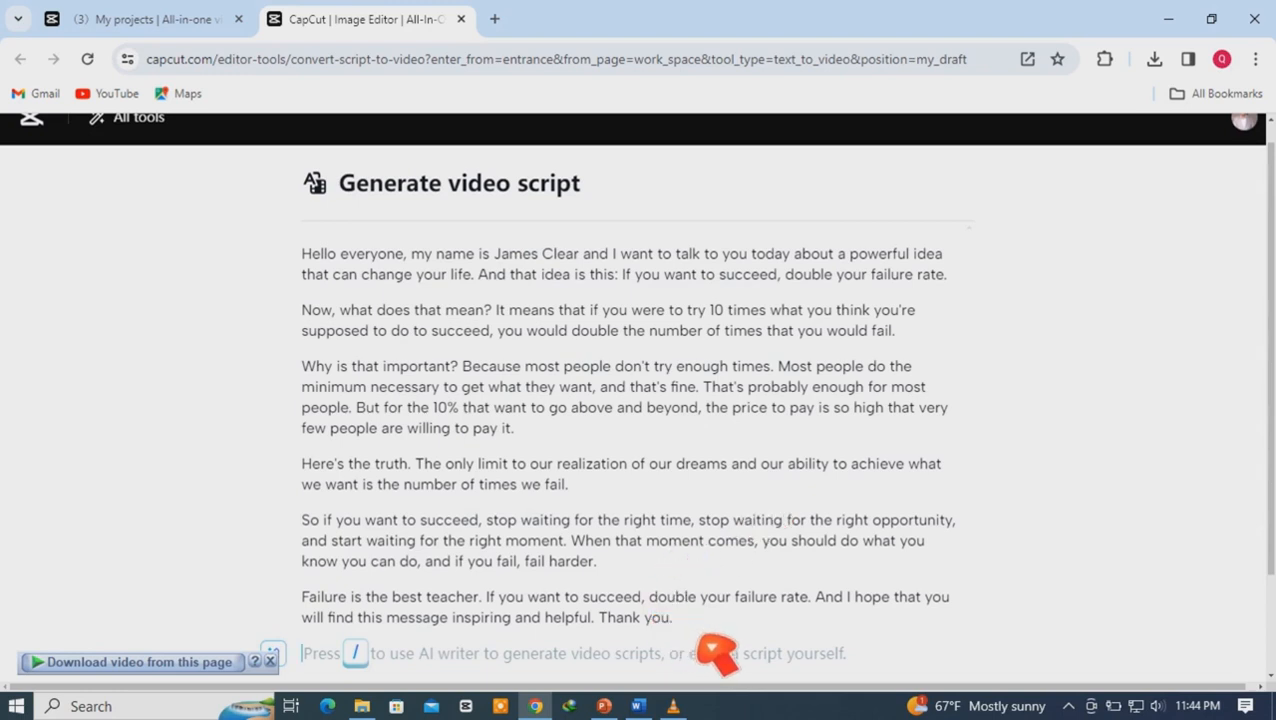
key("BackSpace")
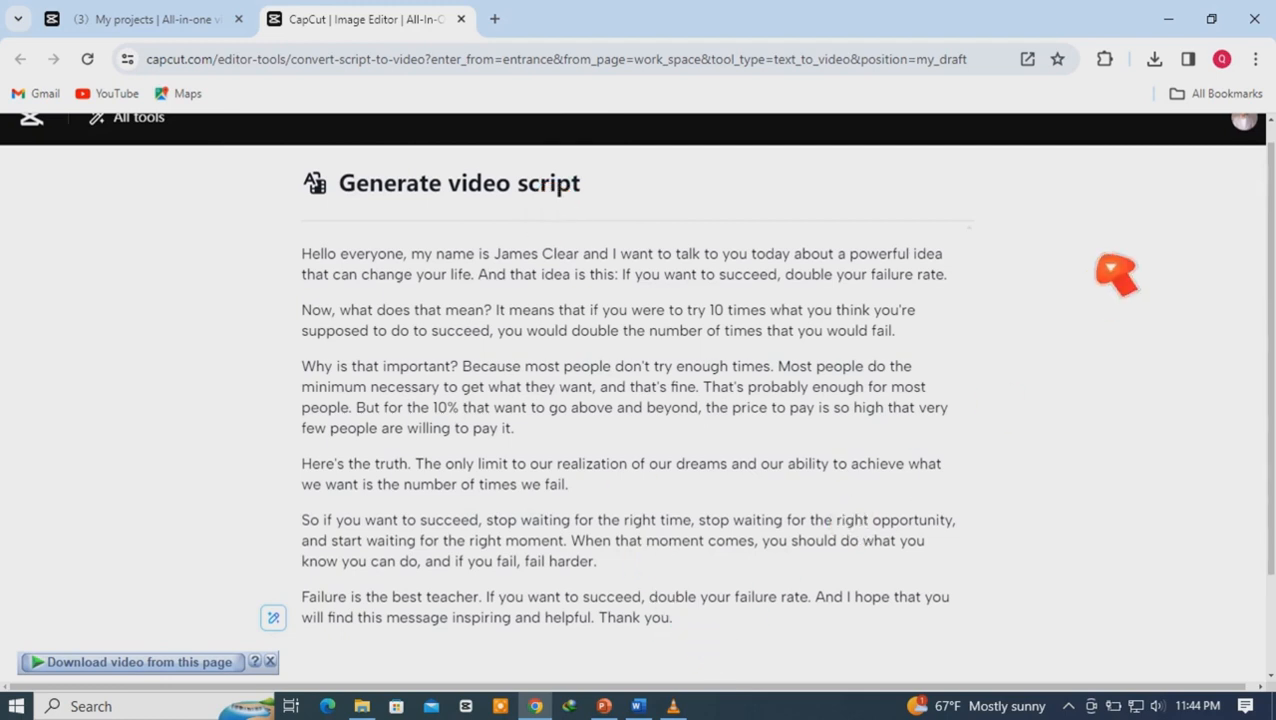
Step: Switch to the Word document "If you want to succeed" and copy the body paragraph starting "If you study history"
left_click(1168, 19)
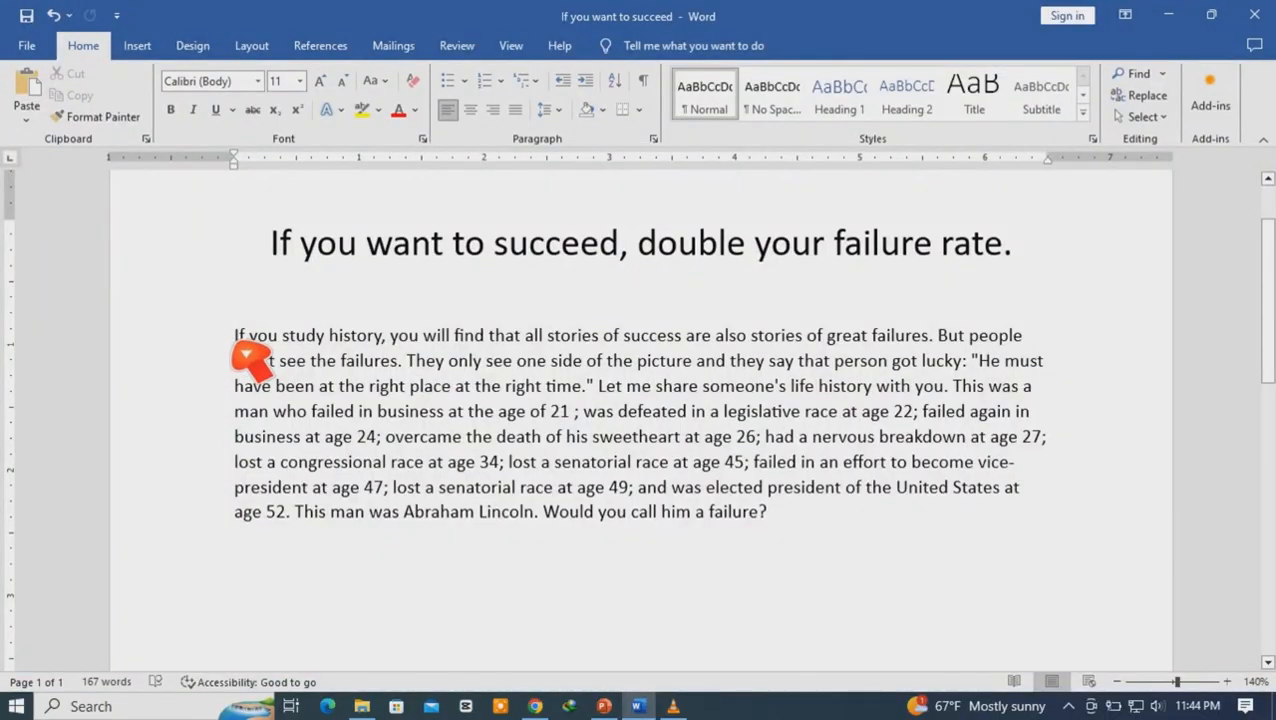
left_click_drag(234, 338, 786, 515)
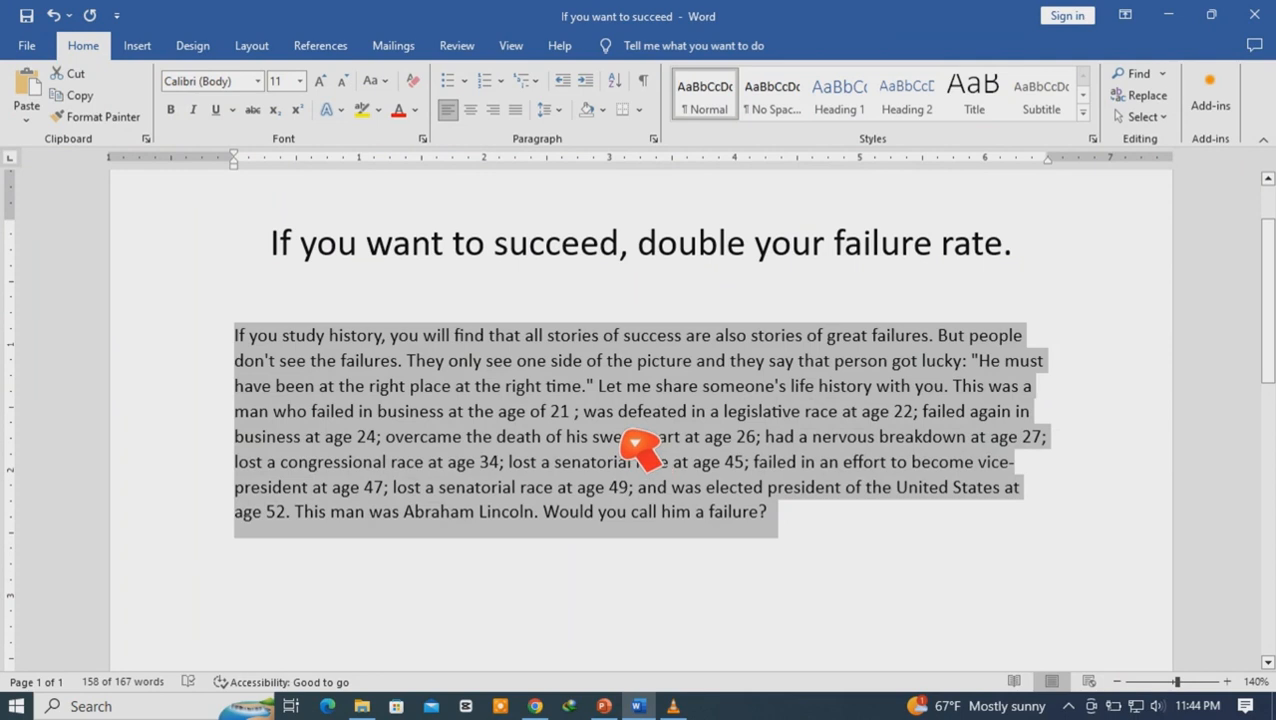
right_click(626, 437)
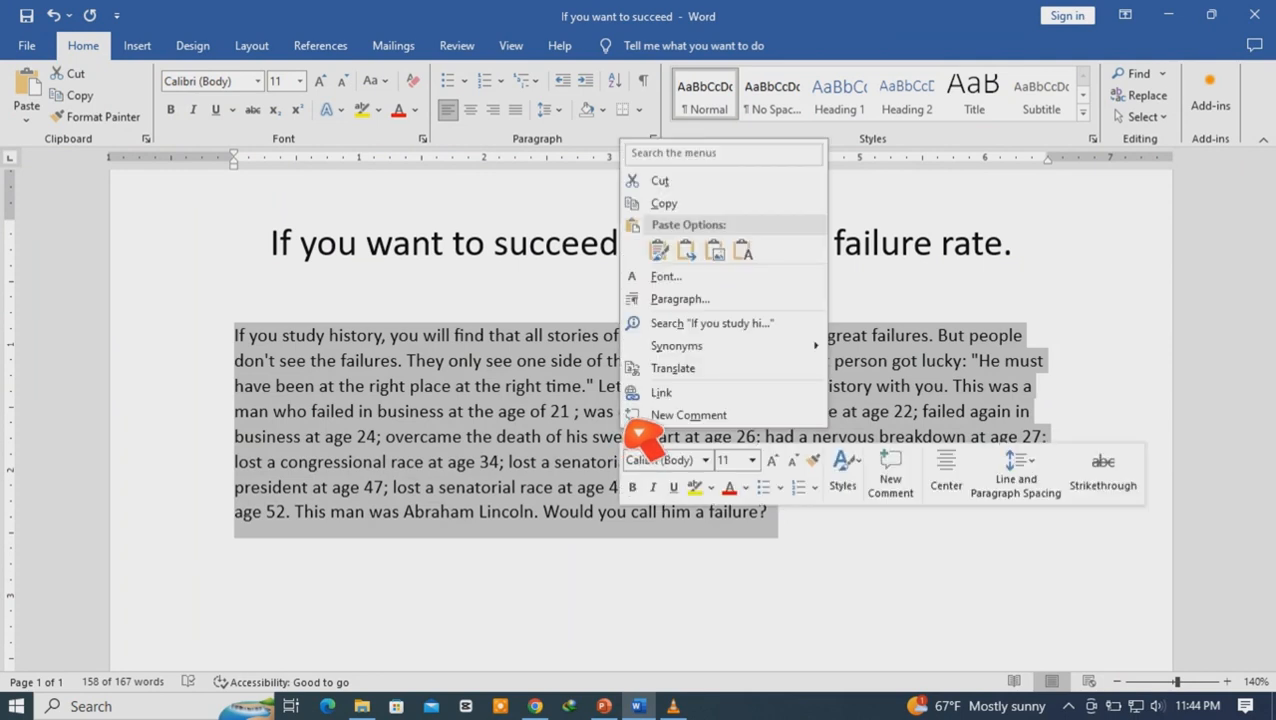
left_click(672, 210)
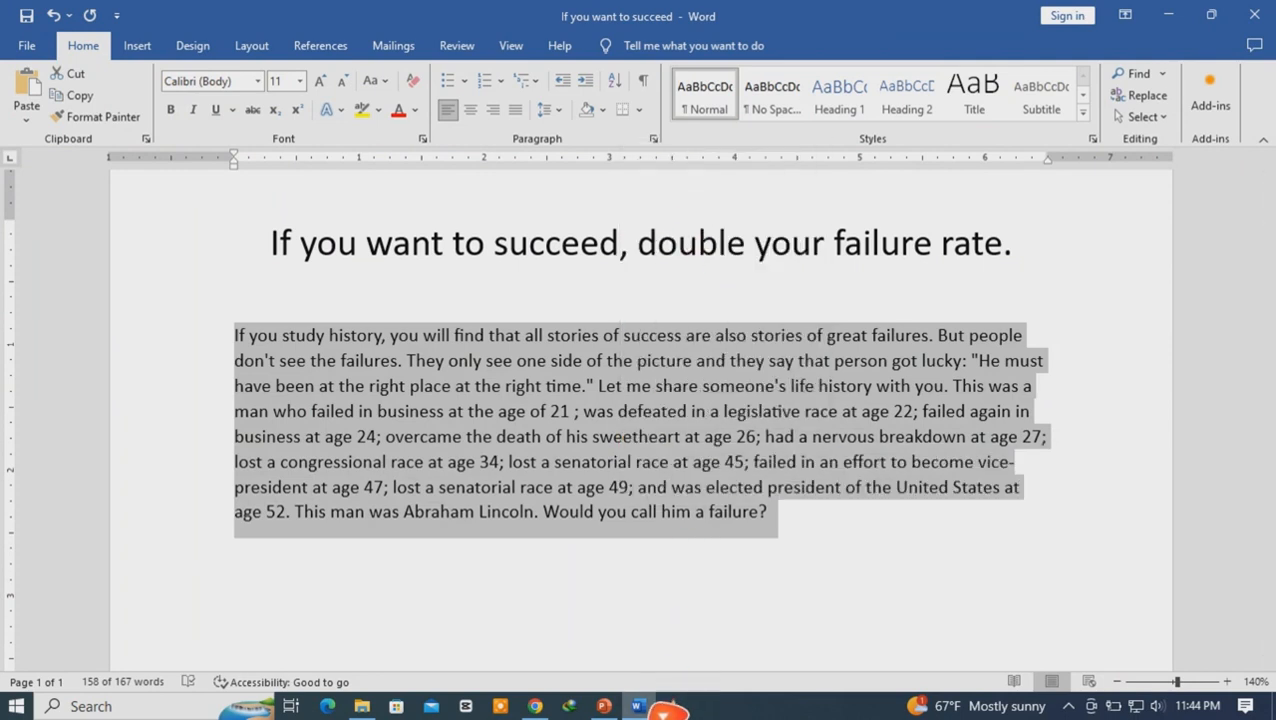
left_click(638, 706)
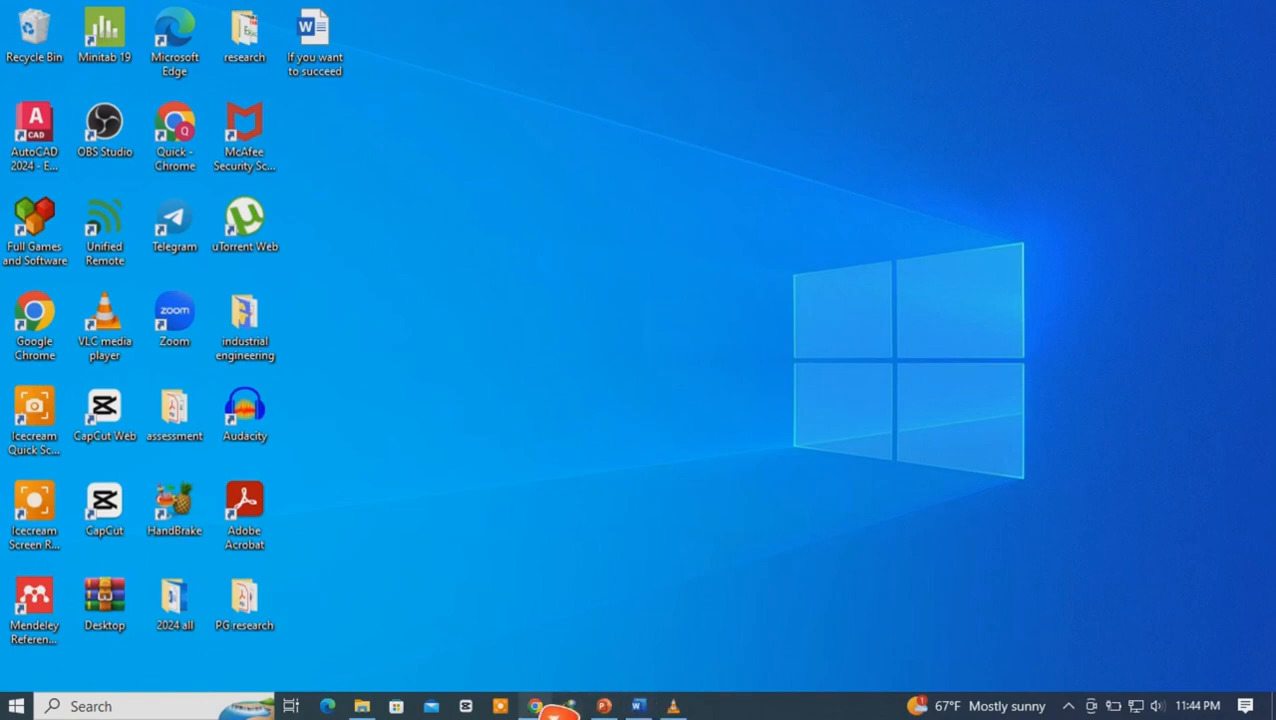
Step: Back in Chrome, paste the copied paragraph before "Failure is the best teacher" in the CapCut script and reduce the blank space above it
left_click(548, 708)
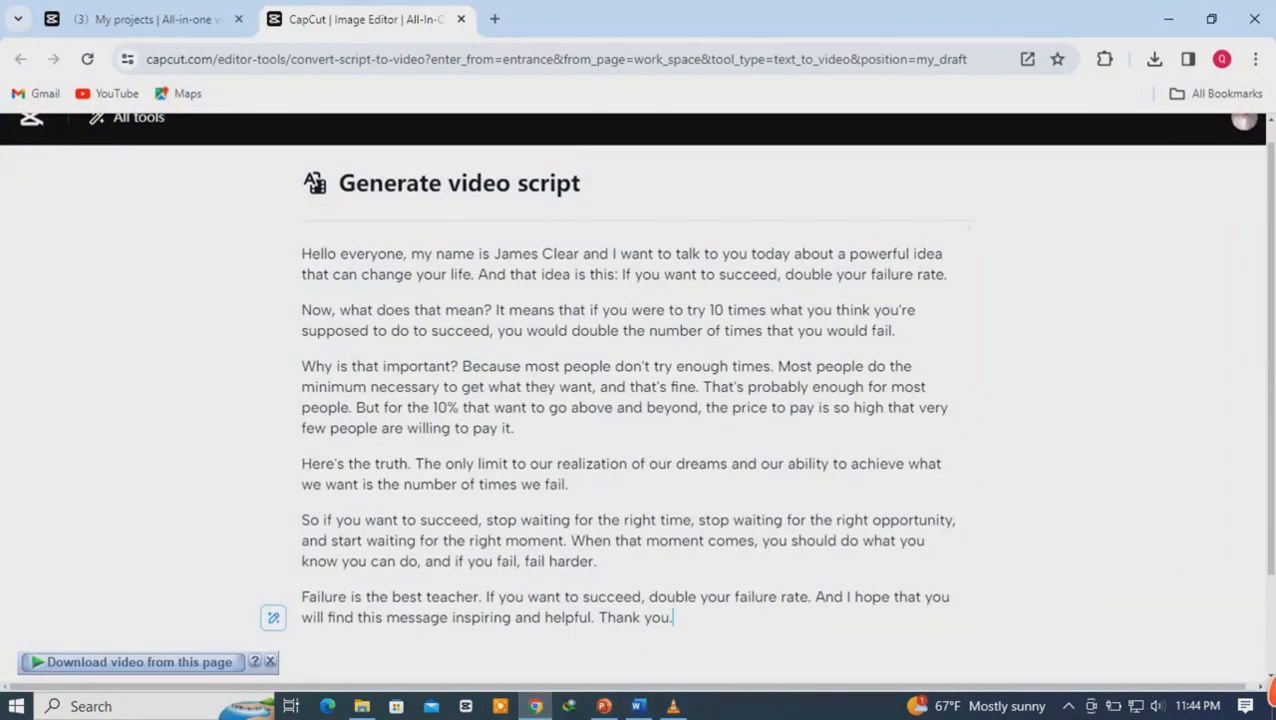
scroll(1271, 690, "down", 2)
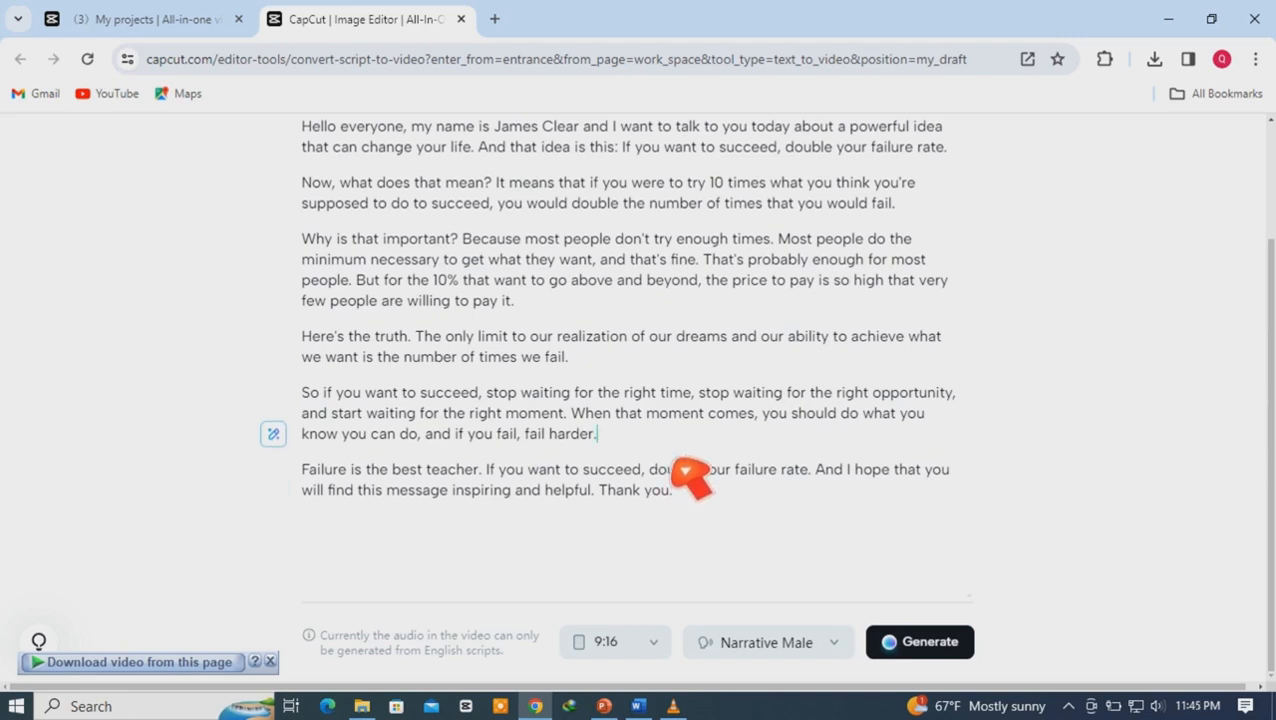
key("Return")
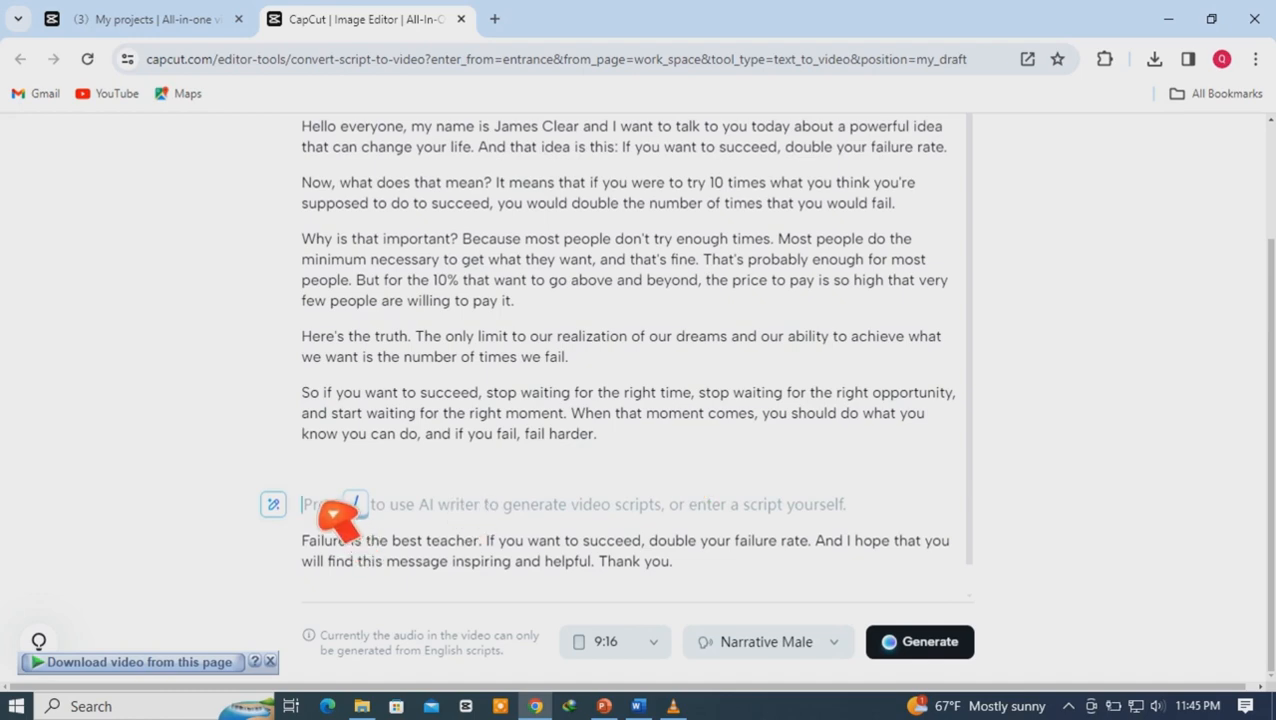
right_click(335, 514)
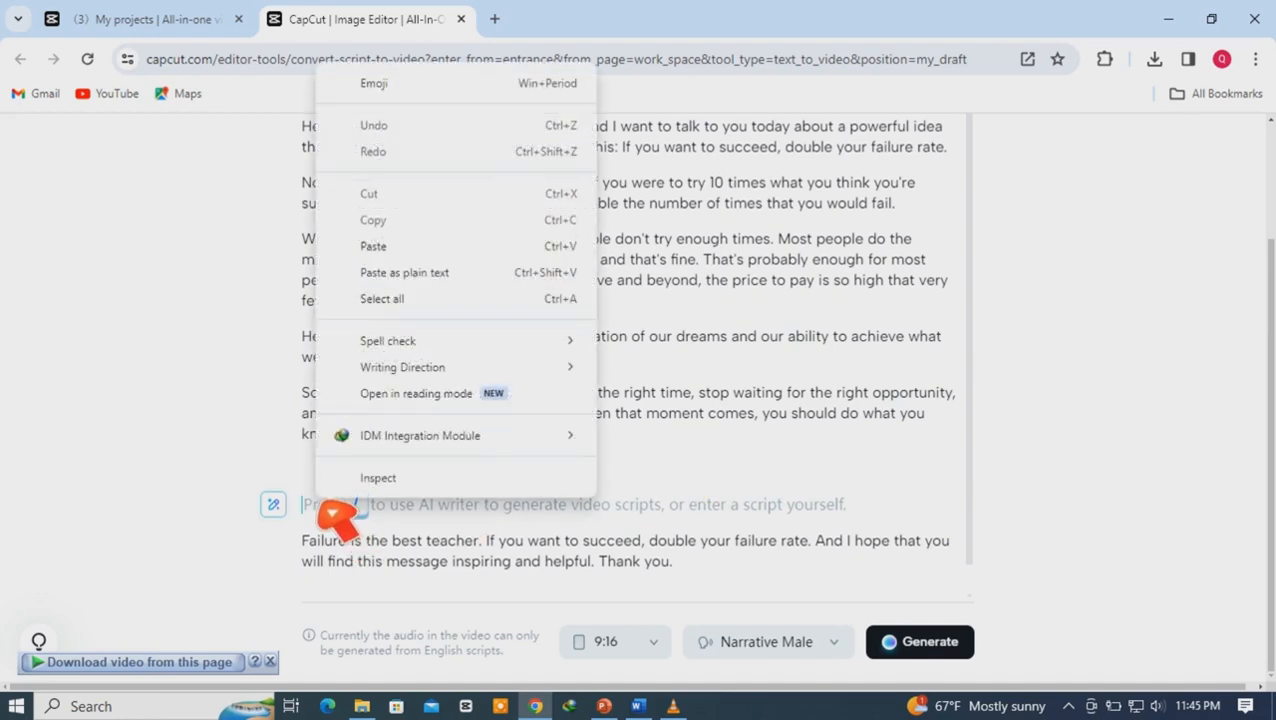
left_click(390, 250)
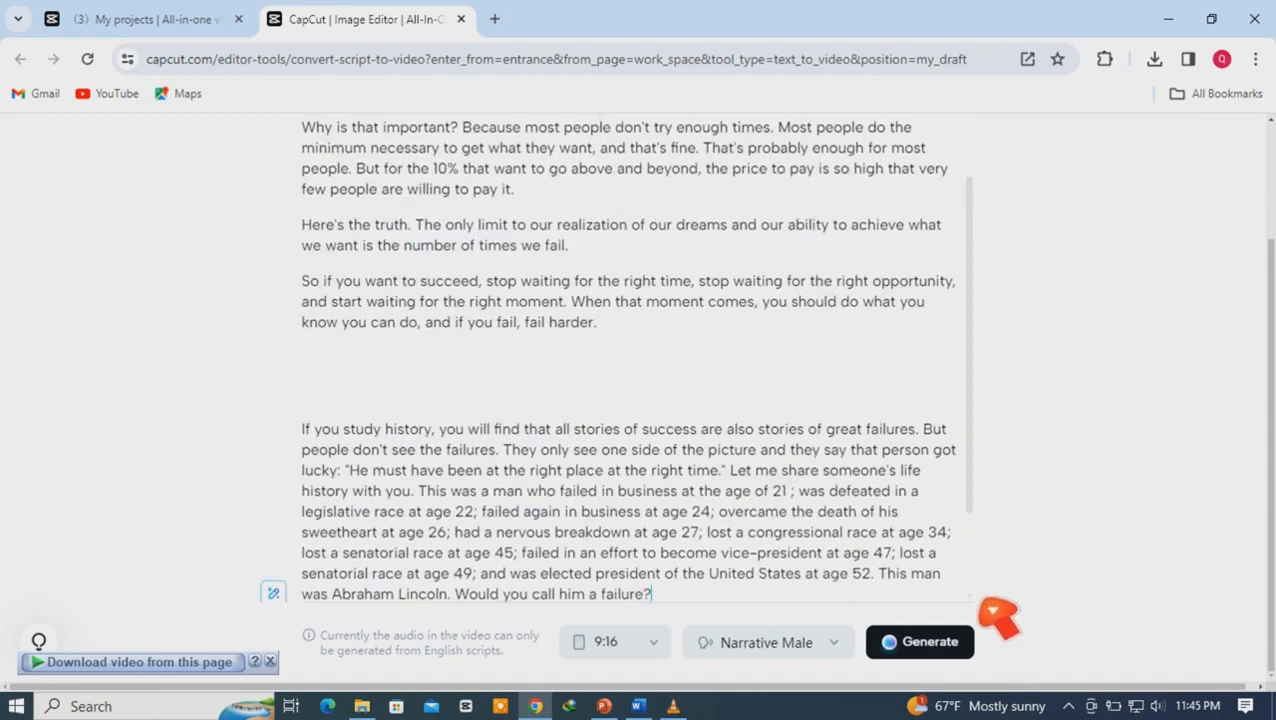
scroll(975, 583, "down", 2)
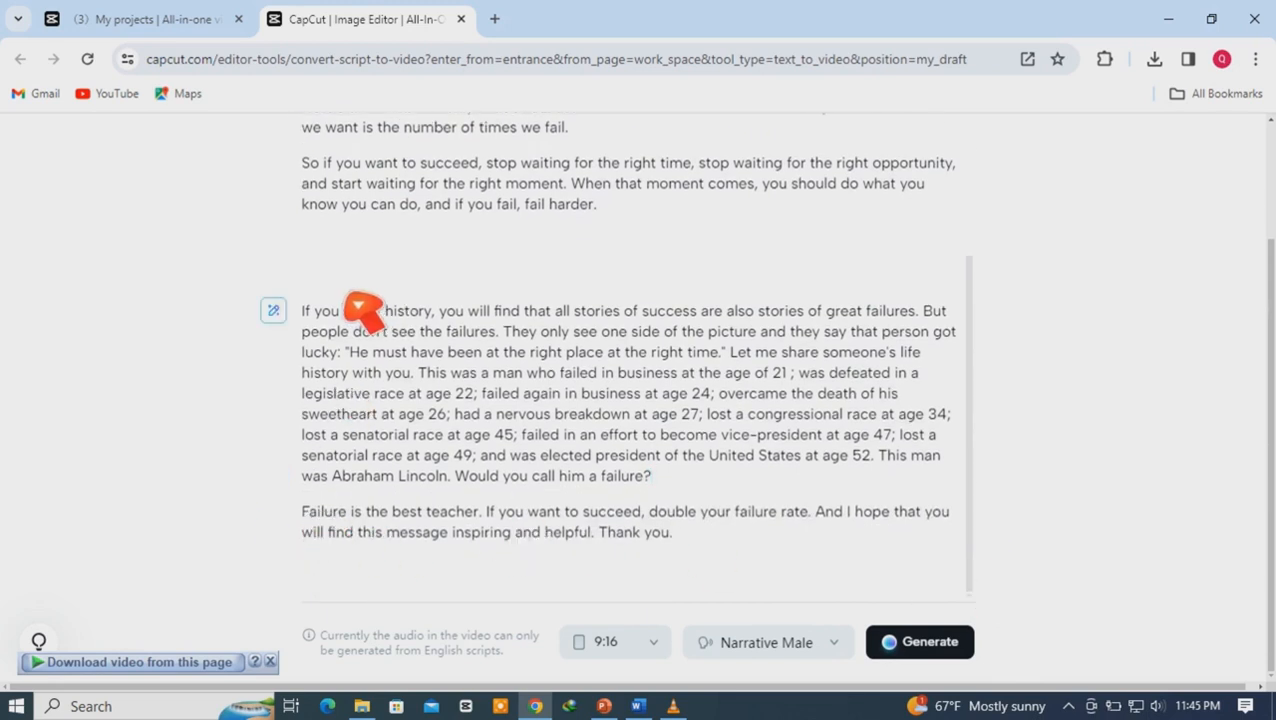
left_click(322, 282)
key("BackSpace")
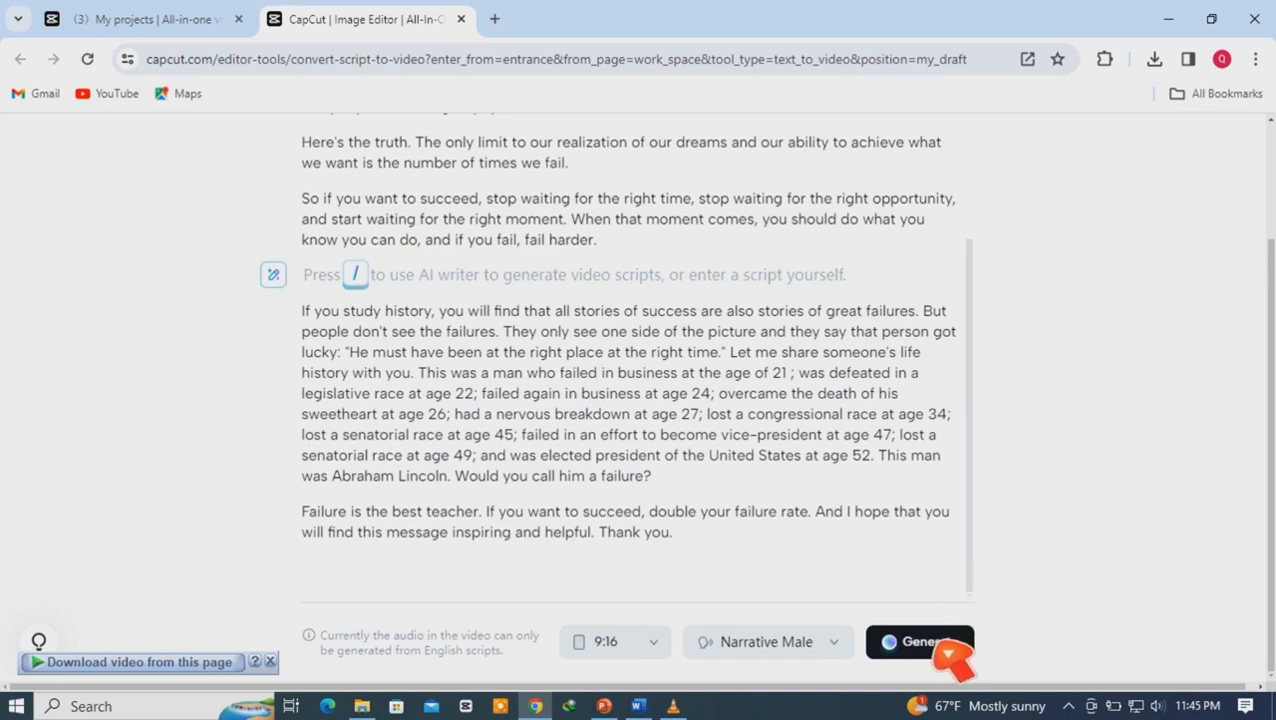
Step: Set the video's aspect ratio to 16:9 and choose the Narrative Male voice
left_click(660, 646)
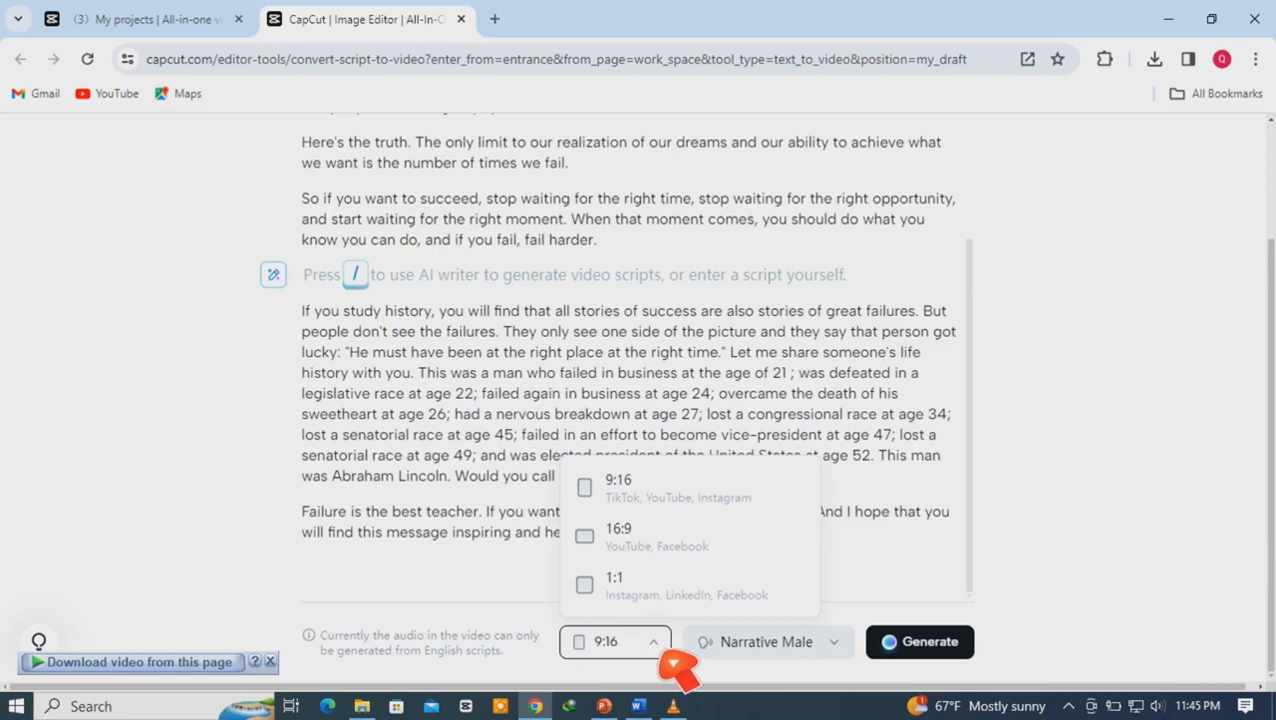
left_click(624, 552)
left_click(795, 652)
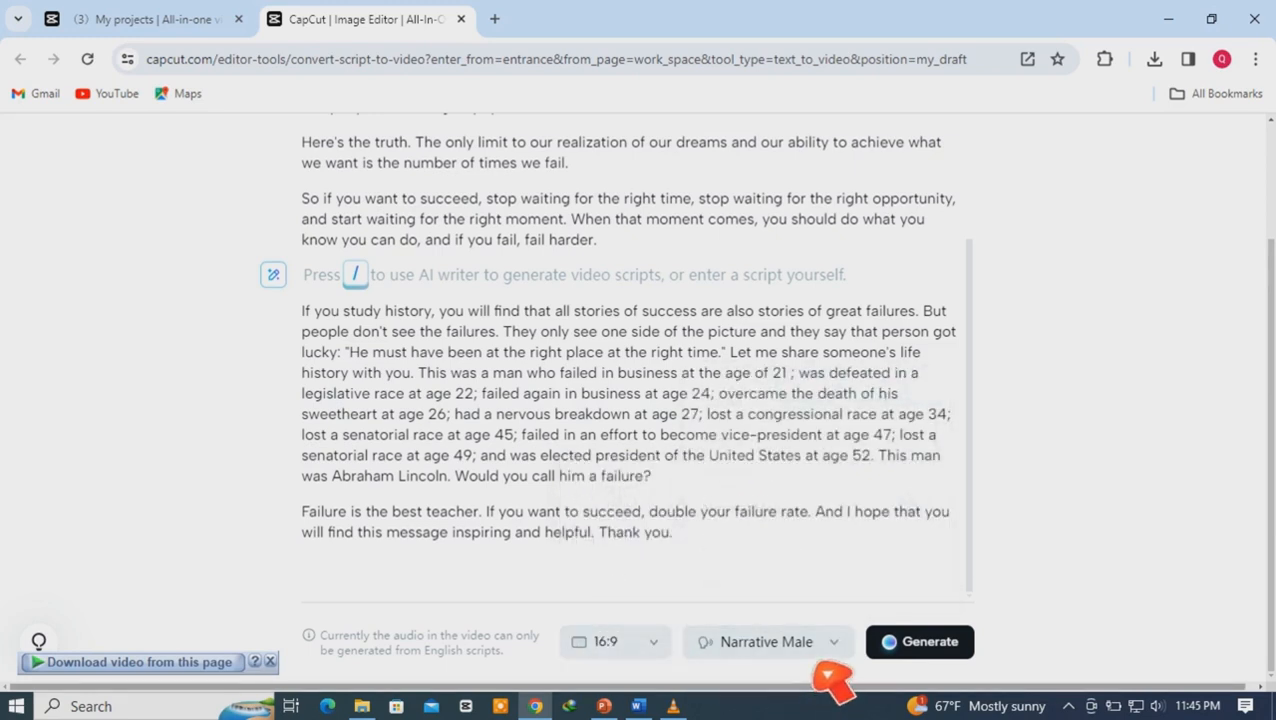
left_click(830, 646)
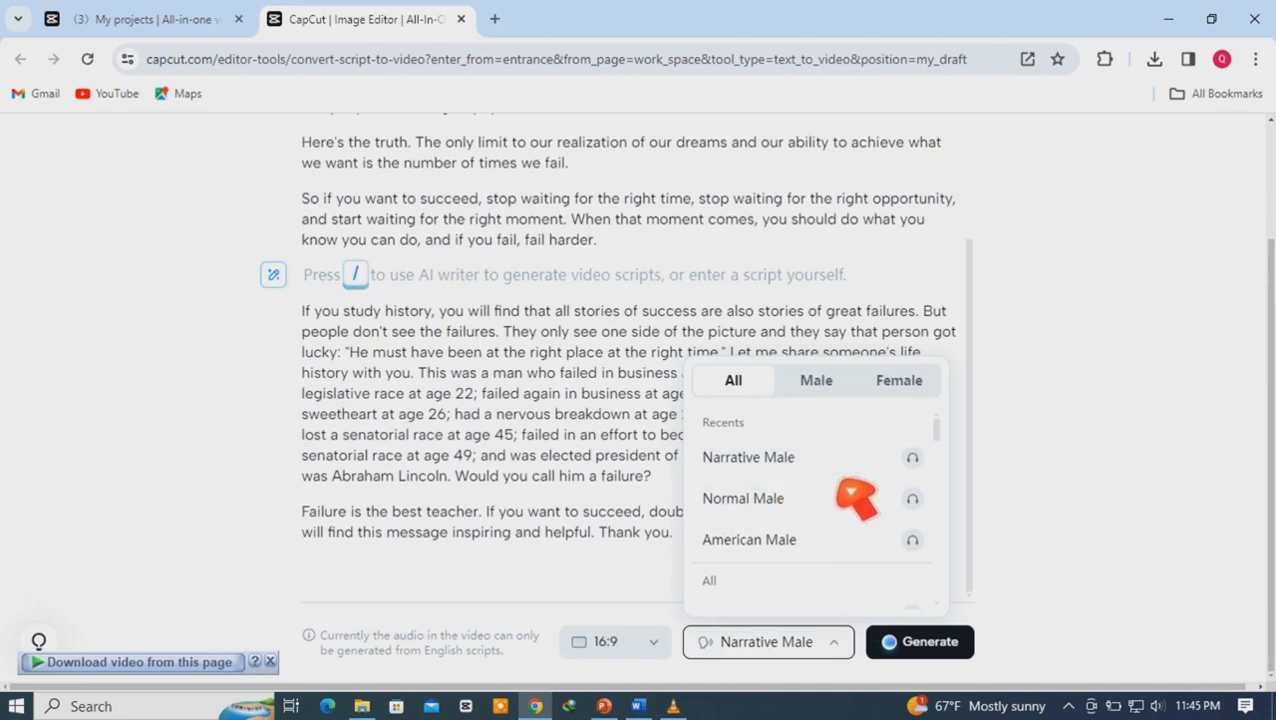
mouse_move(944, 437)
left_mouse_down()
mouse_move(957, 578)
mouse_move(953, 446)
left_mouse_up()
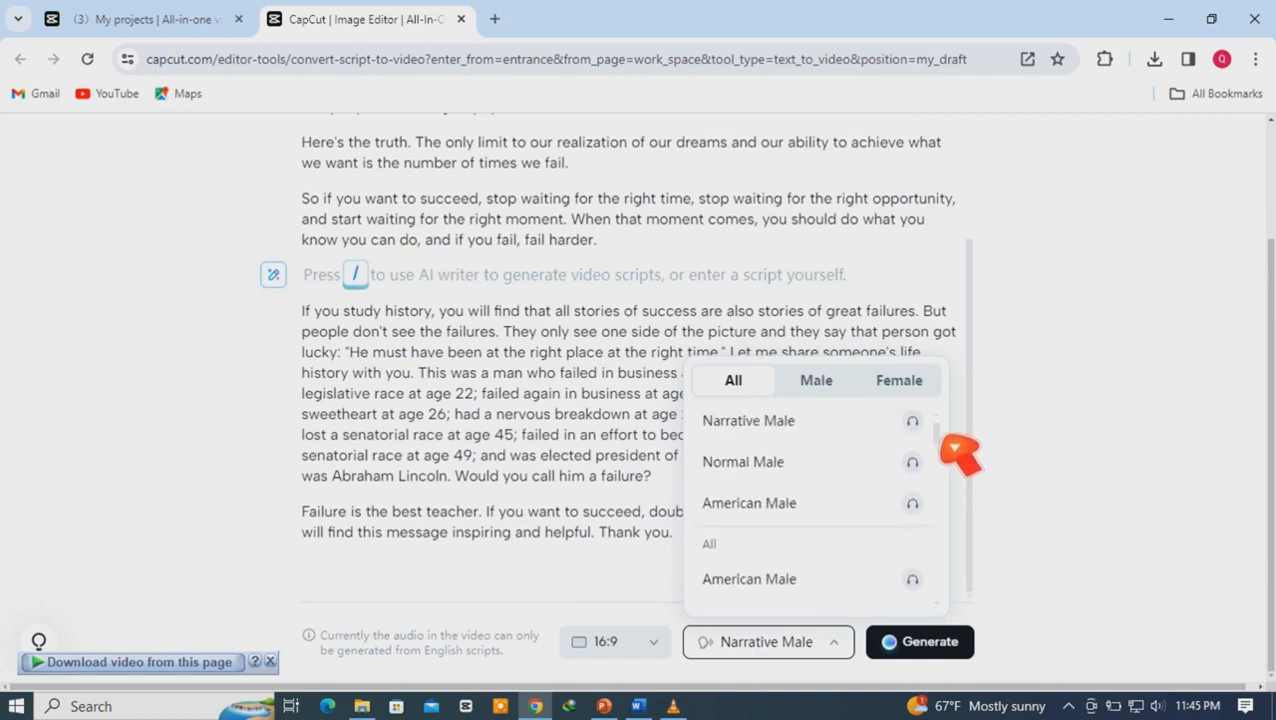
left_click(820, 430)
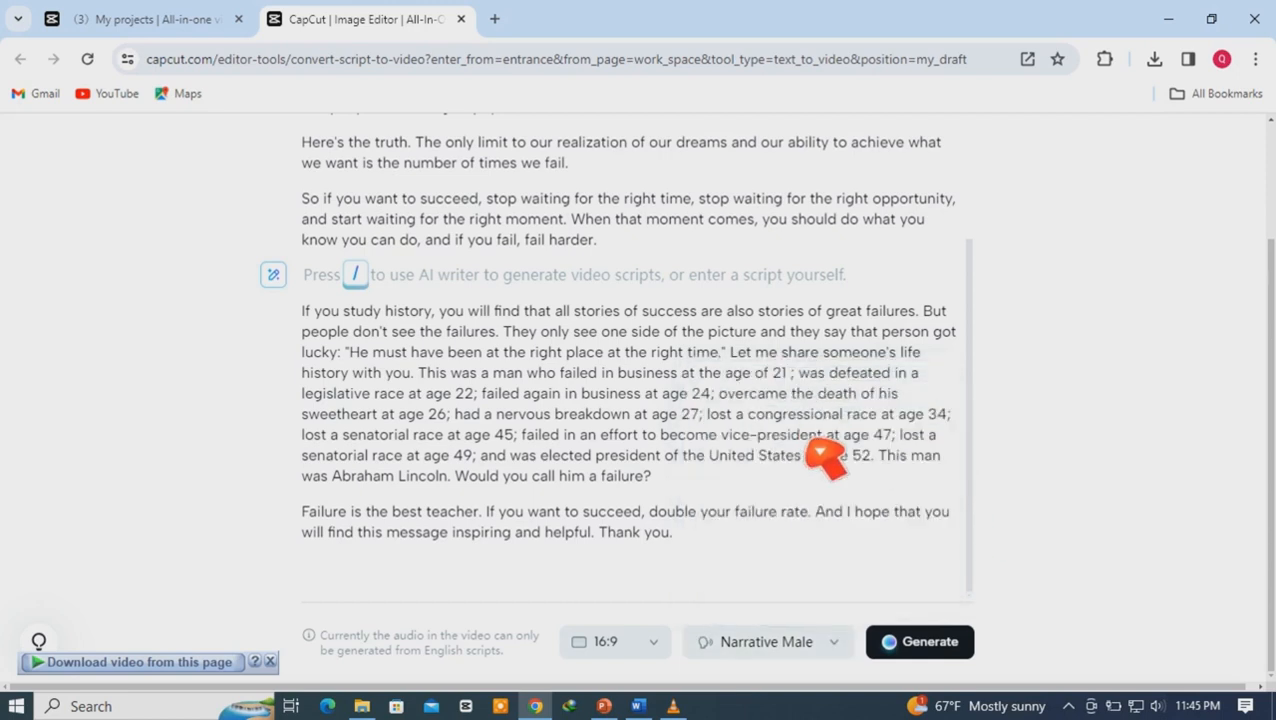
Step: Generate the video from the script with the Smart generation option
left_click(930, 645)
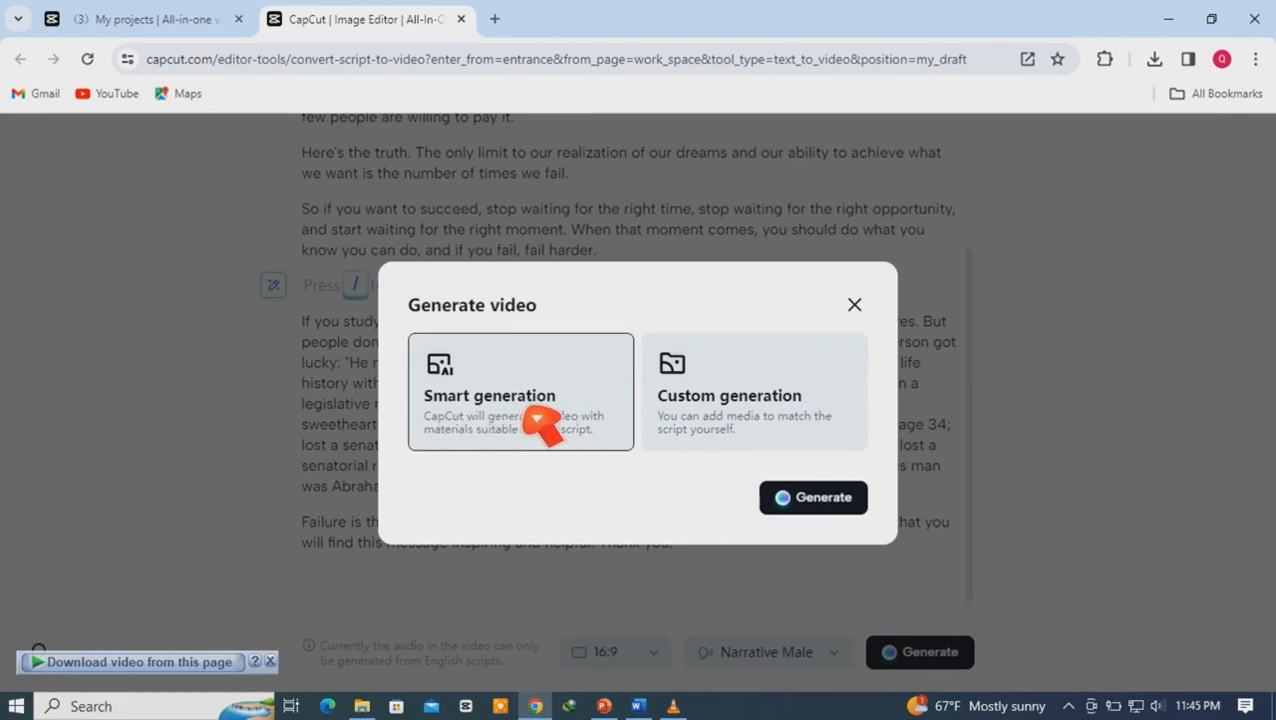
left_click(737, 432)
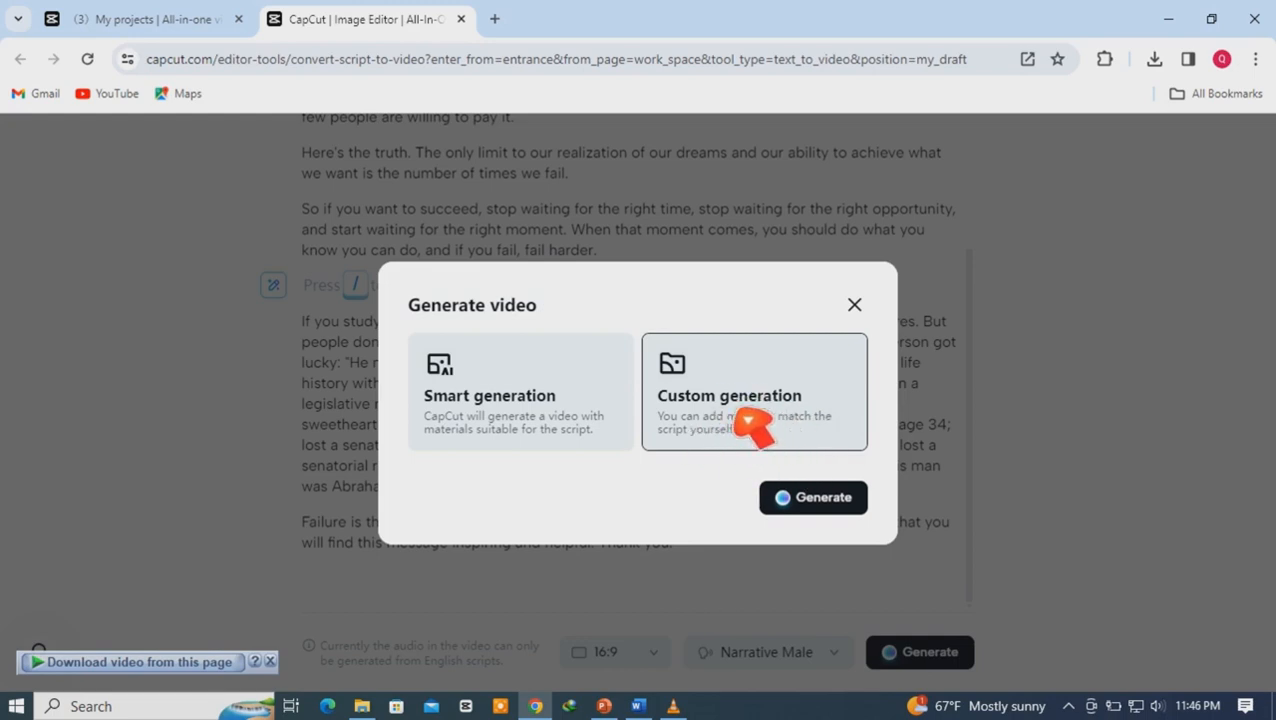
left_click(498, 411)
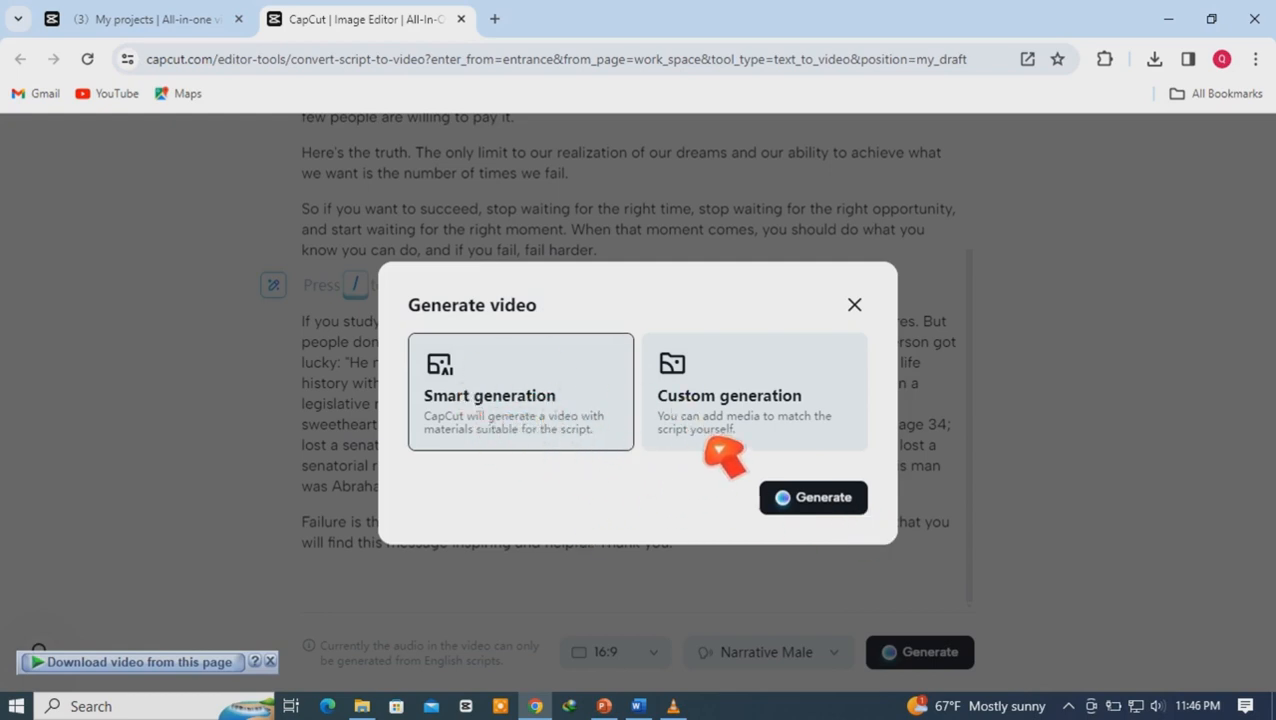
left_click(752, 421)
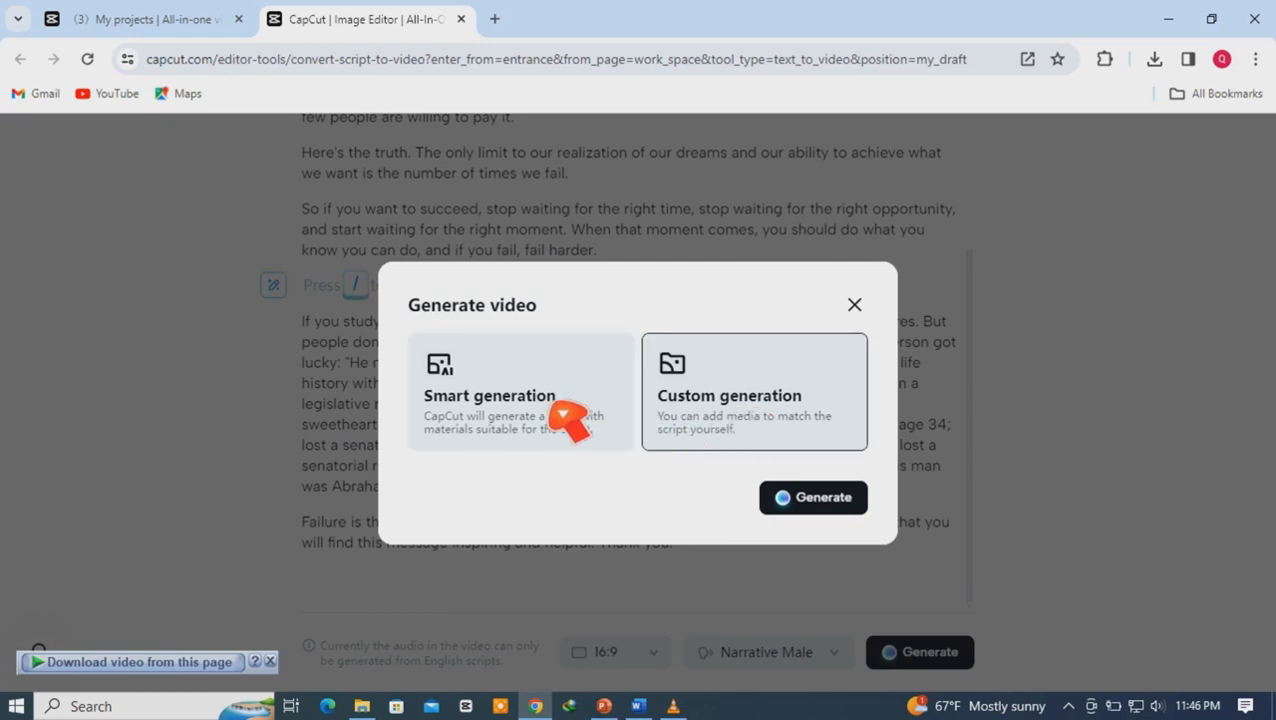
left_click(564, 421)
left_click(840, 500)
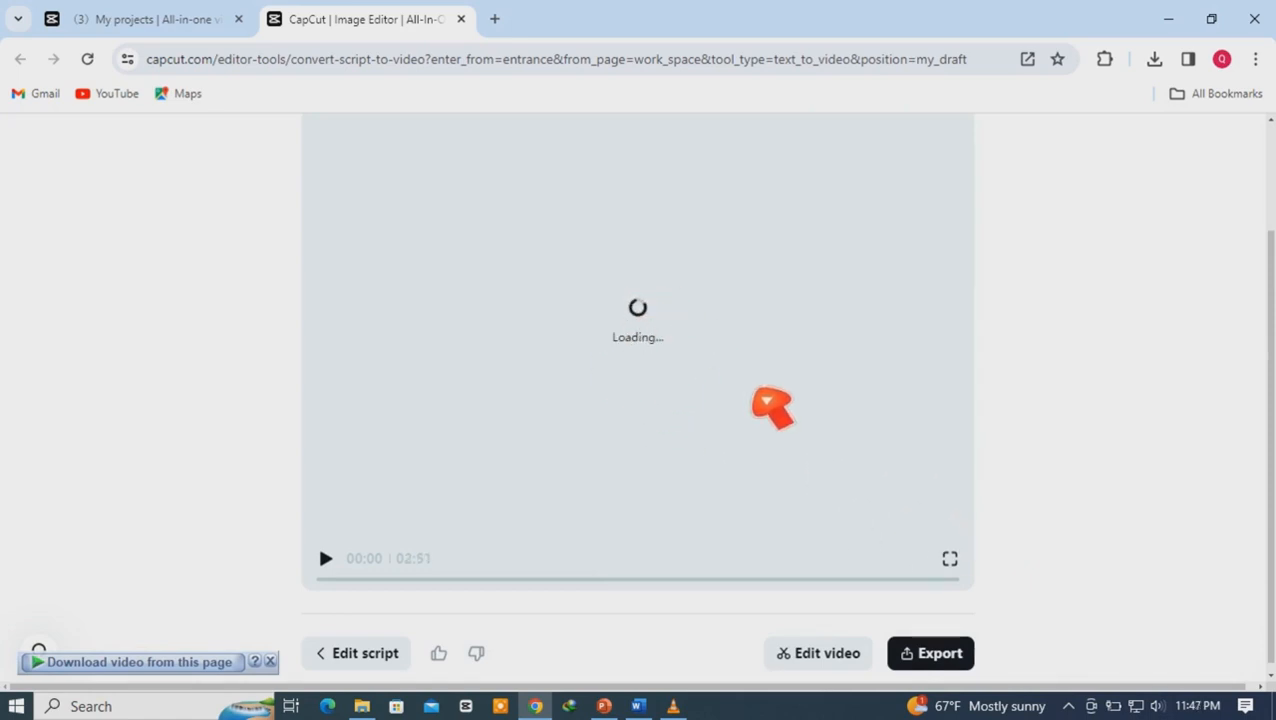
Step: Preview part of the generated video in full screen, then play and pause it briefly in the normal page view
scroll(1271, 142, "up", 1)
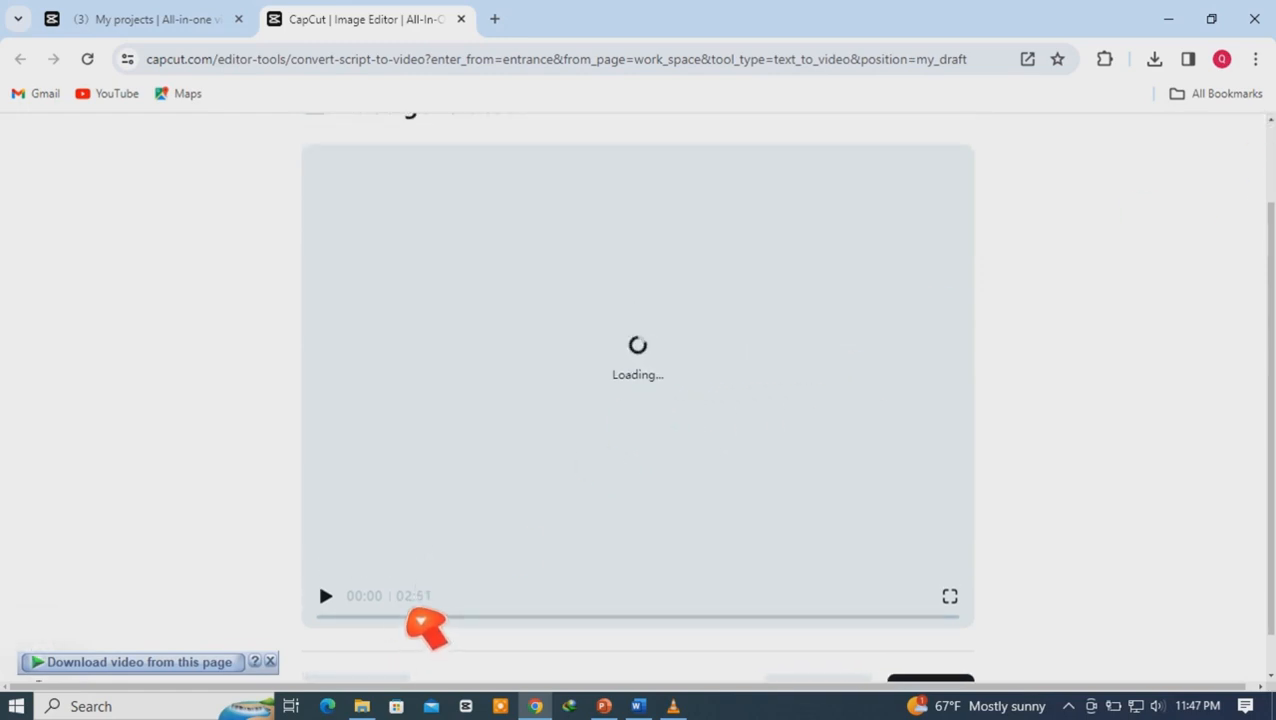
left_click(950, 597)
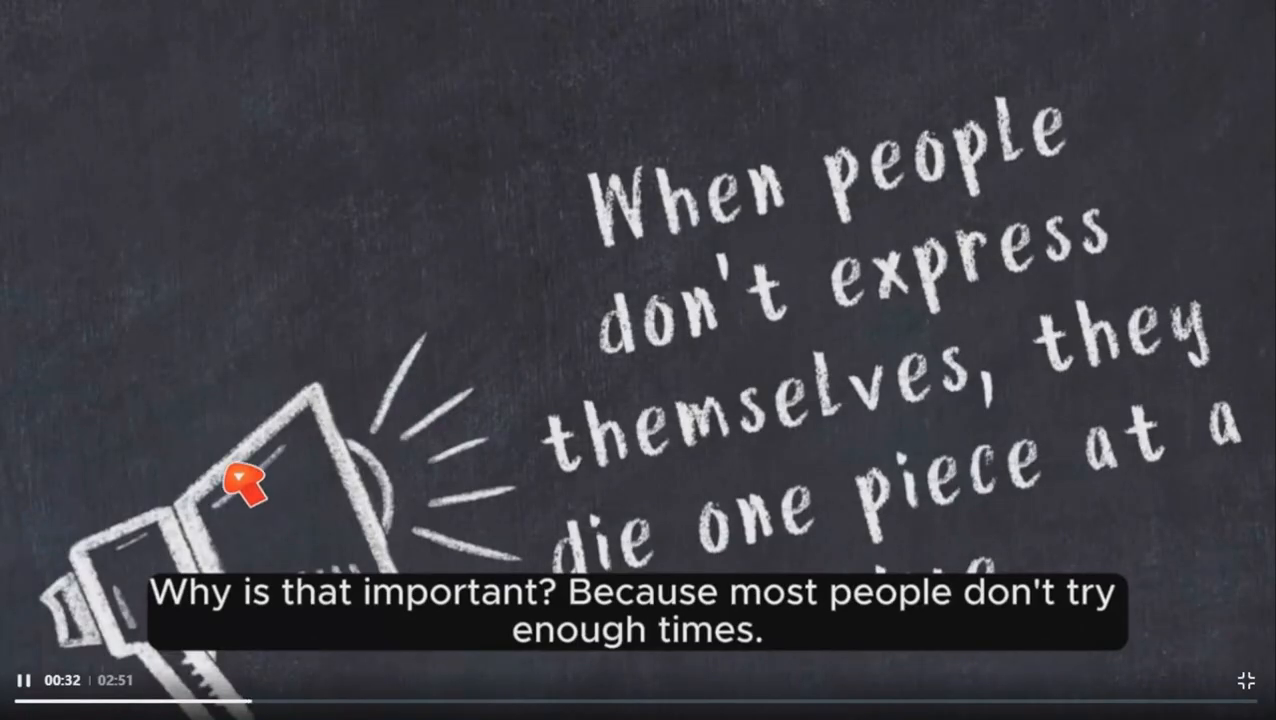
left_click(26, 682)
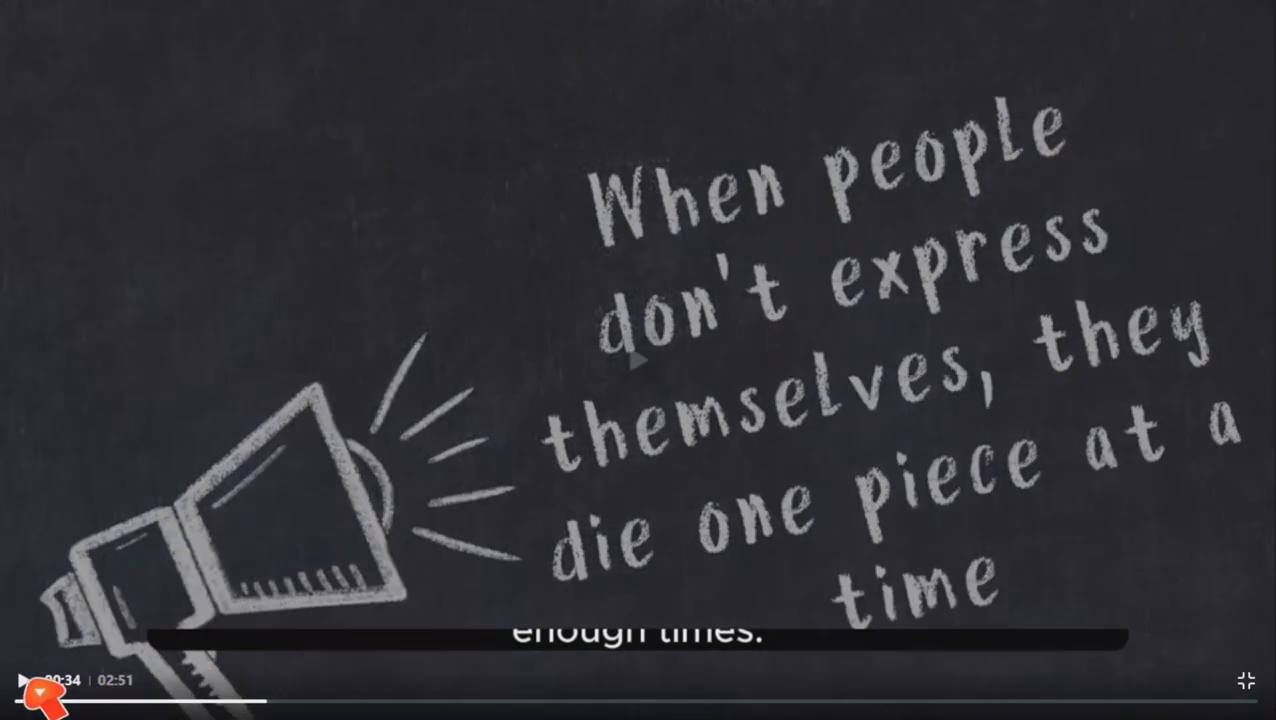
key("Escape")
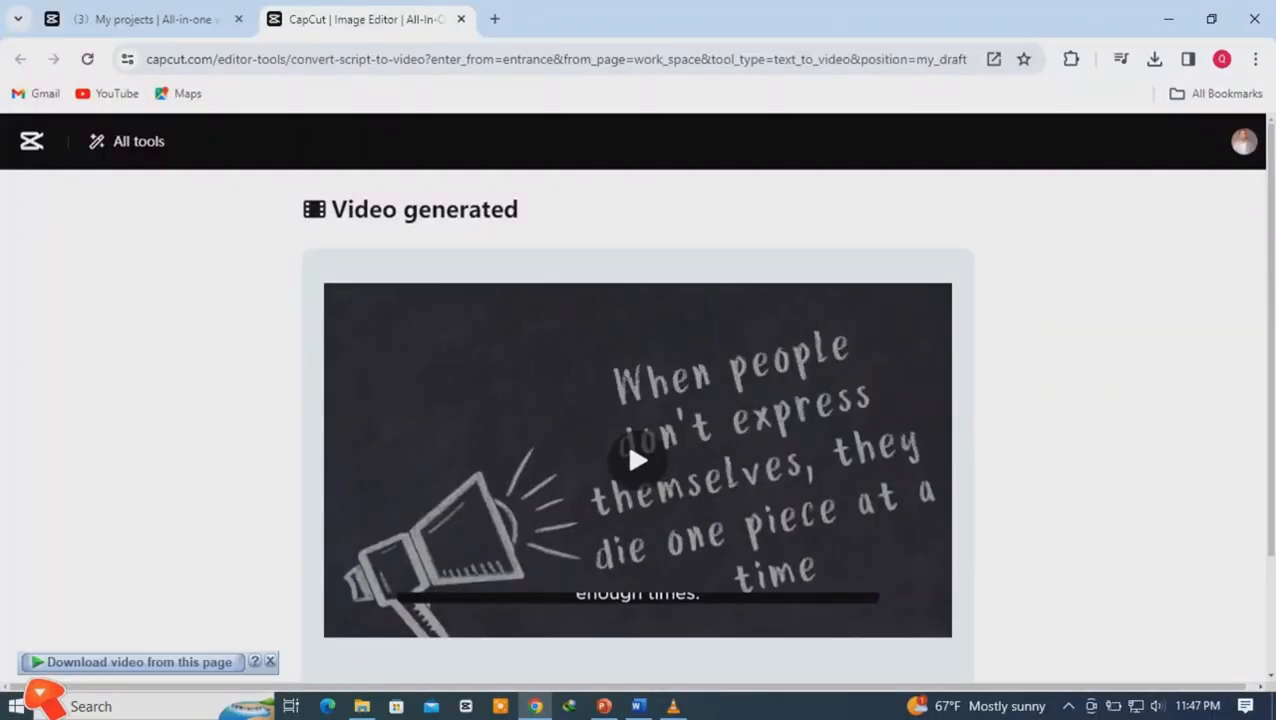
scroll(929, 513, "down", 2)
left_click(333, 552)
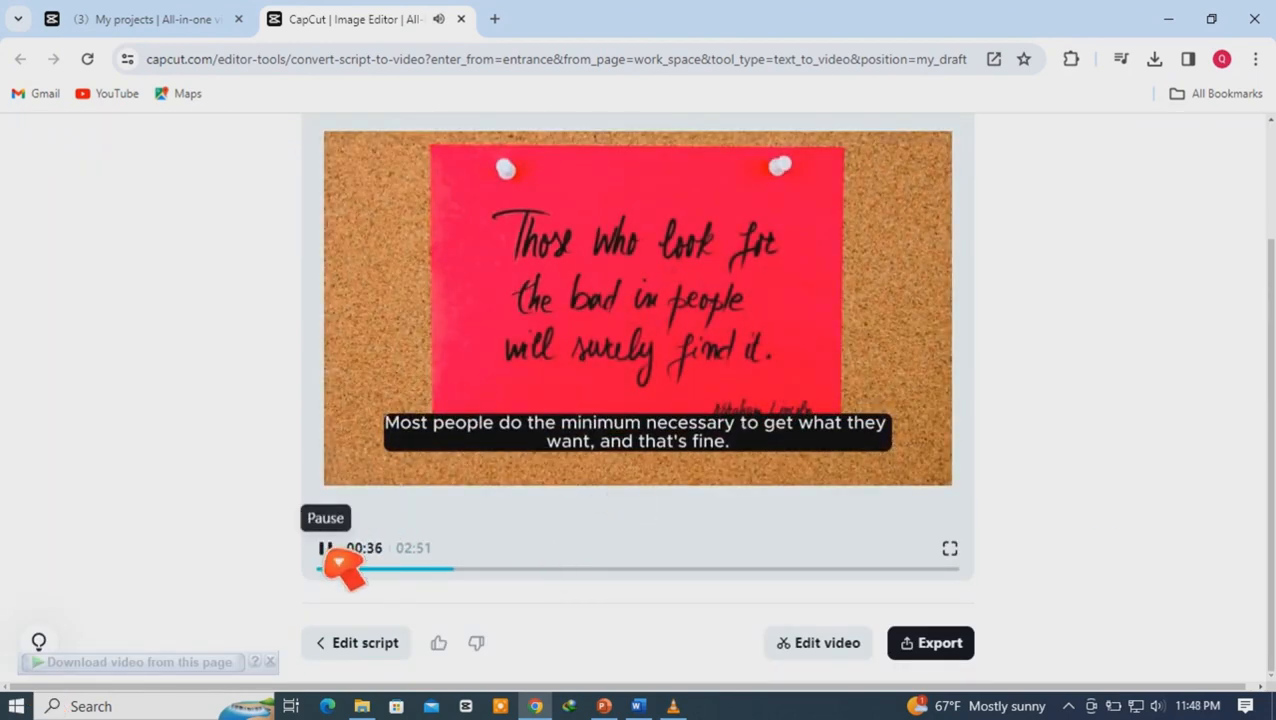
left_click(333, 552)
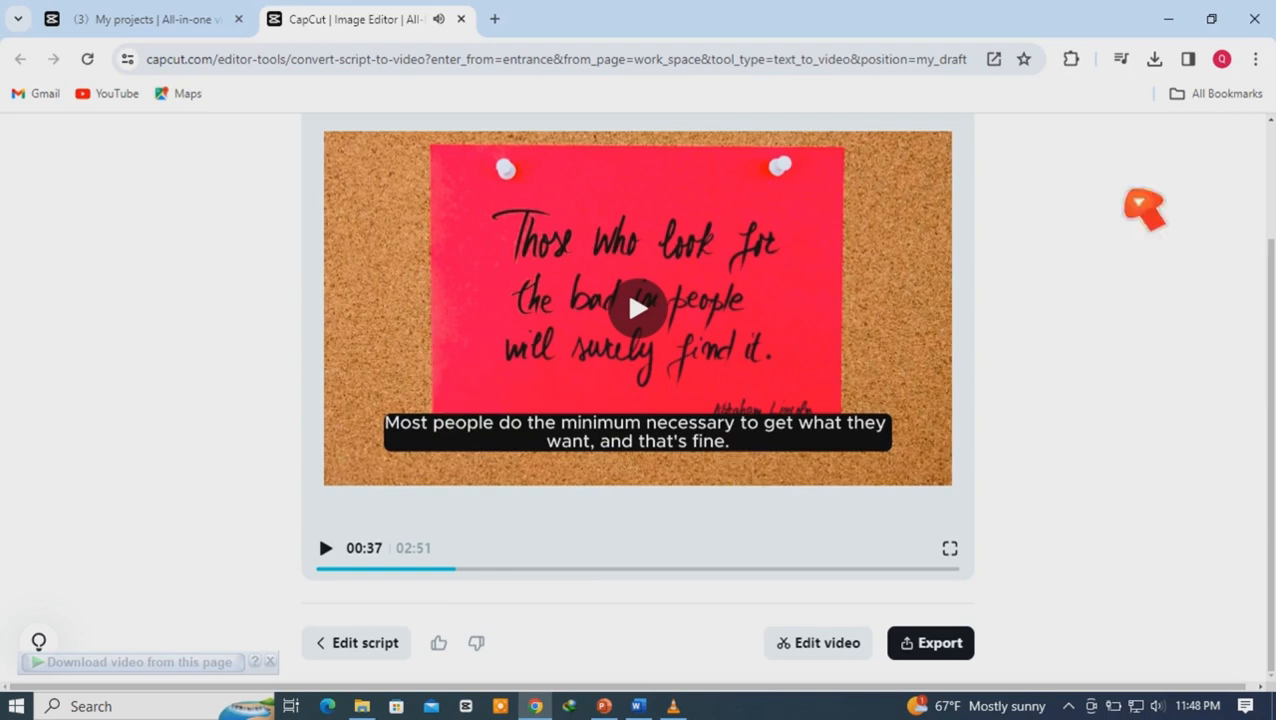
Step: Export the generated video with the resolution set to 1080p
scroll(1248, 182, "up", 1)
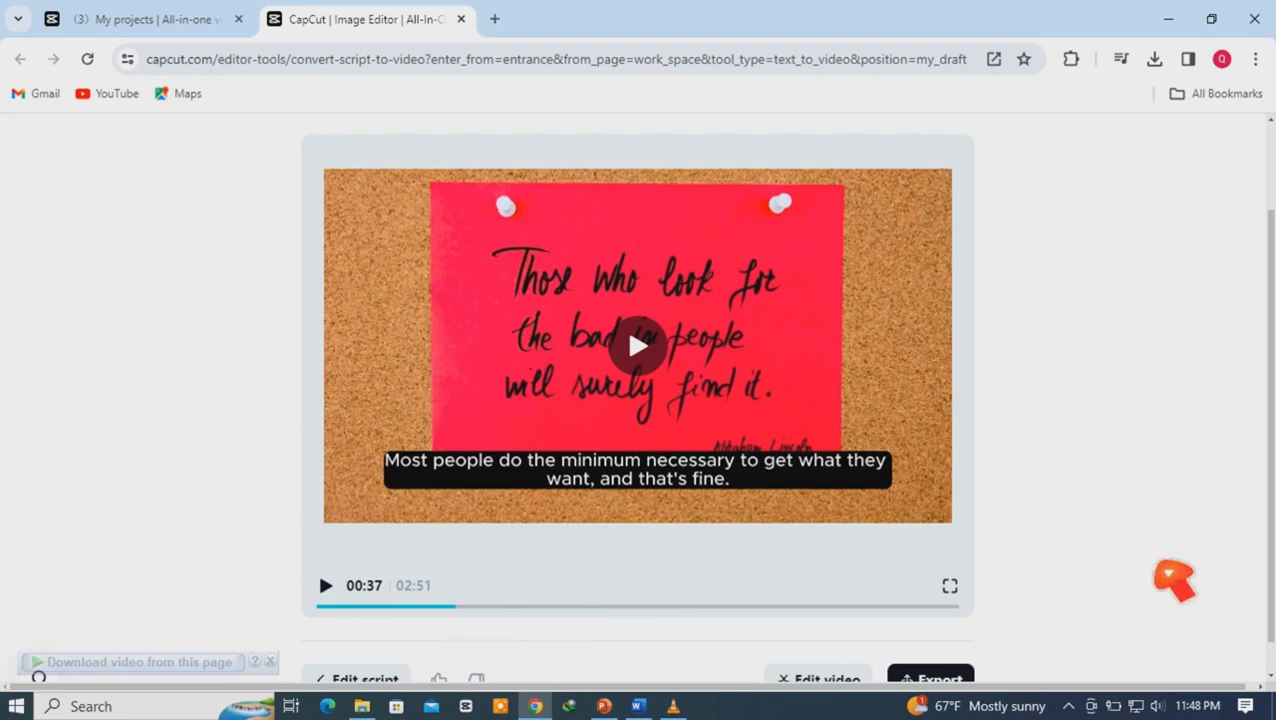
scroll(1268, 688, "down", 1)
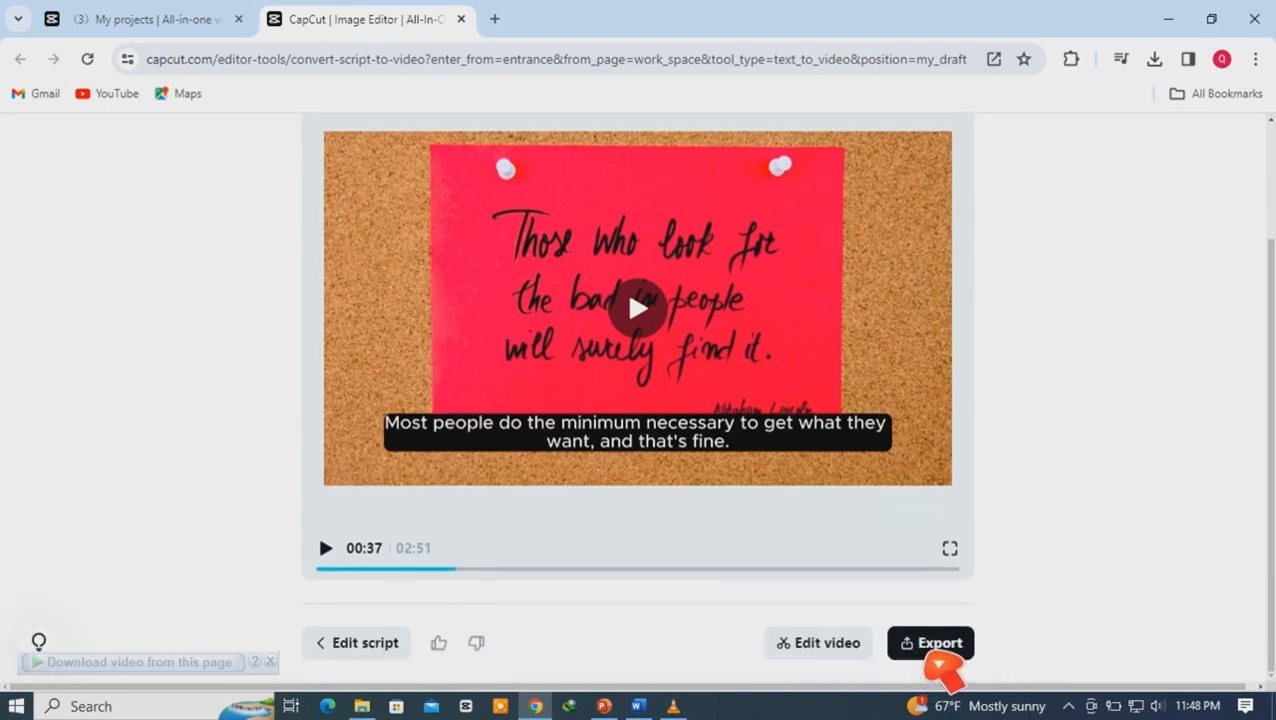
left_click(932, 648)
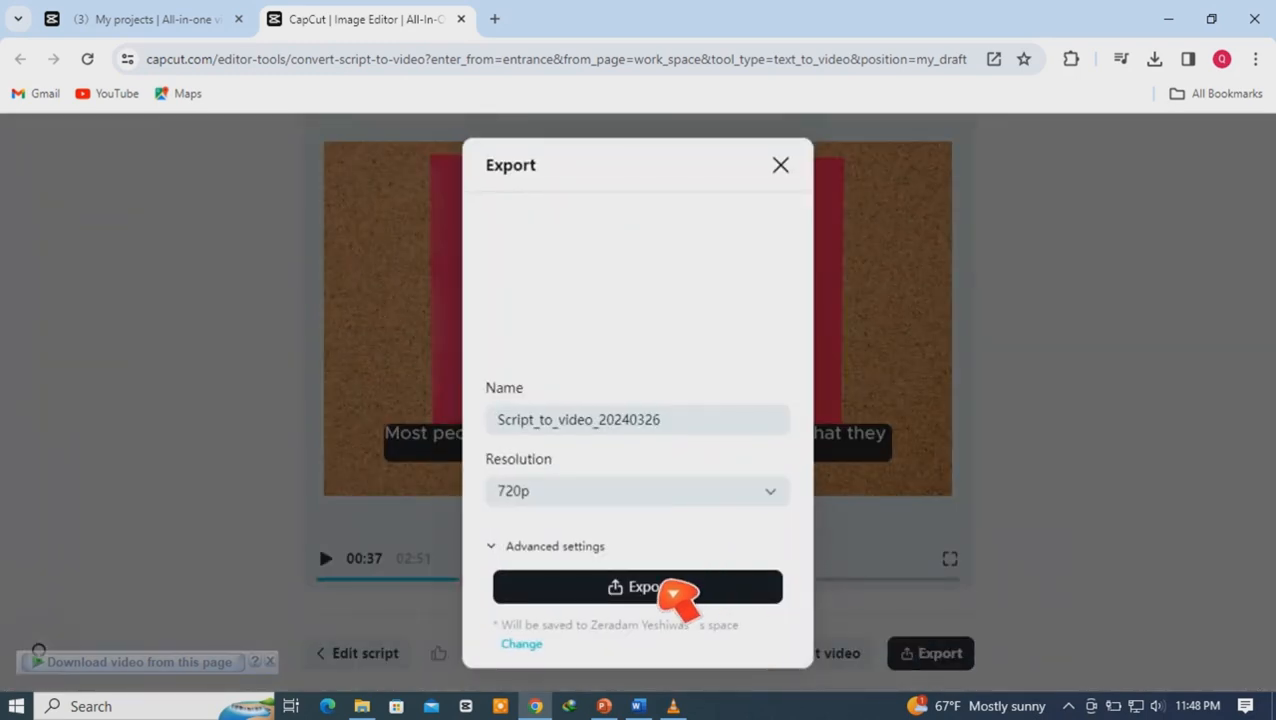
left_click(740, 500)
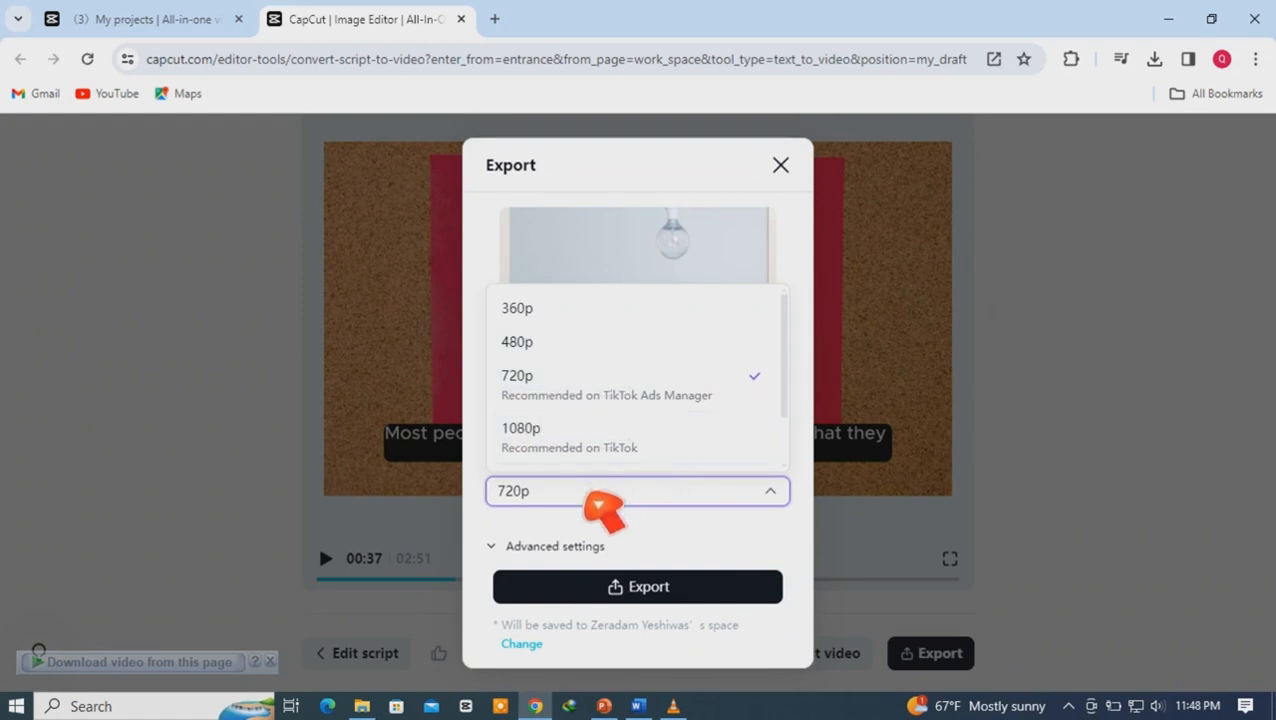
left_click(605, 440)
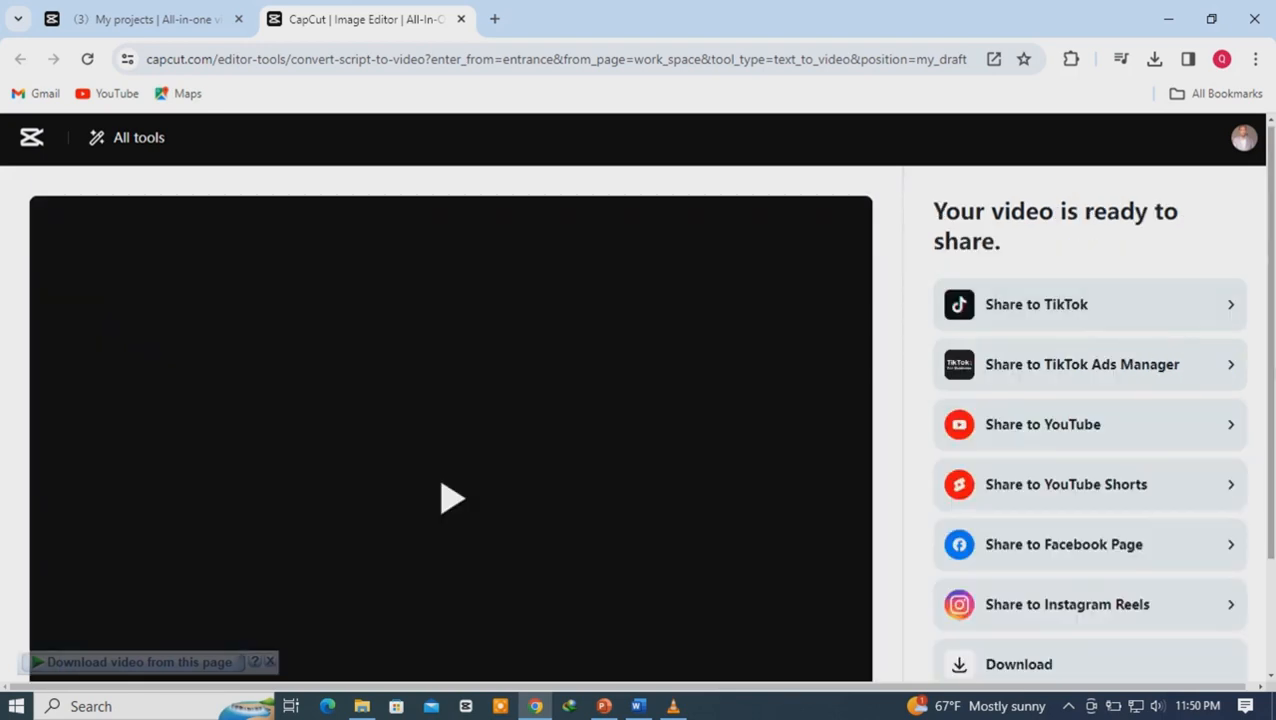
Step: Download the exported video as Script_to_video_20240326.mp4 in the Video category of Internet Download Manager
scroll(640, 400, "down", 2)
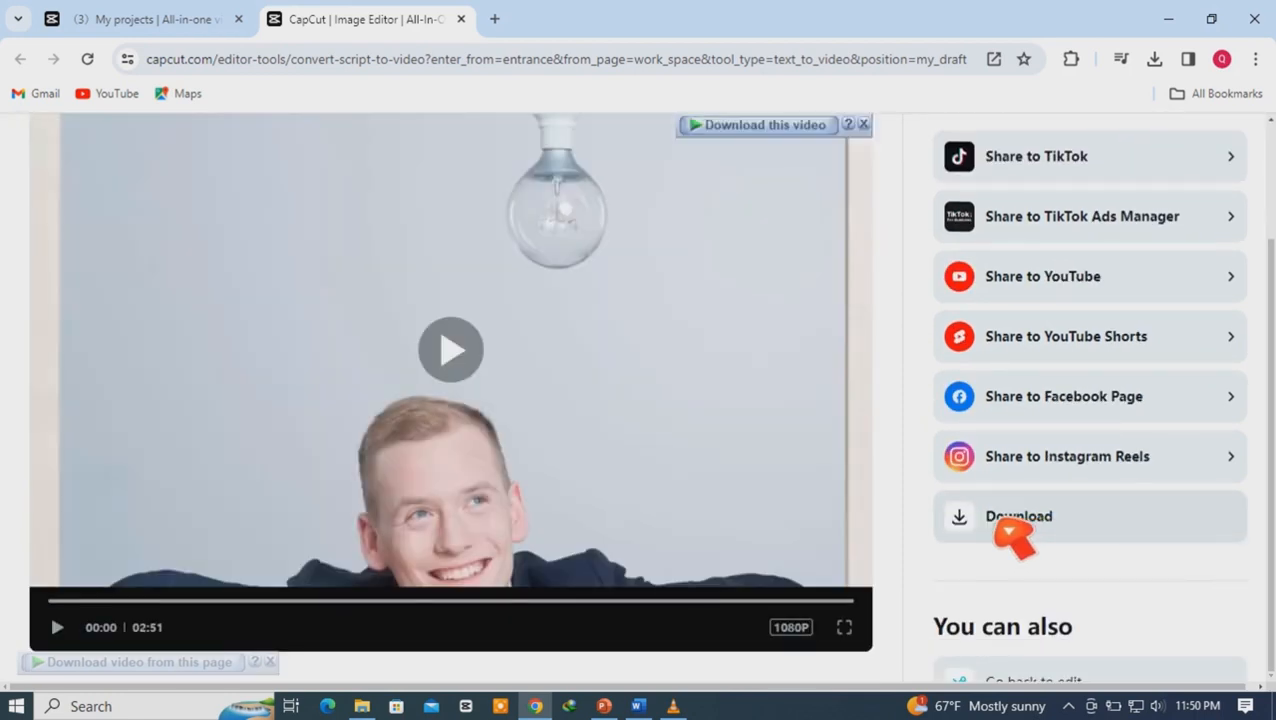
left_click(1000, 524)
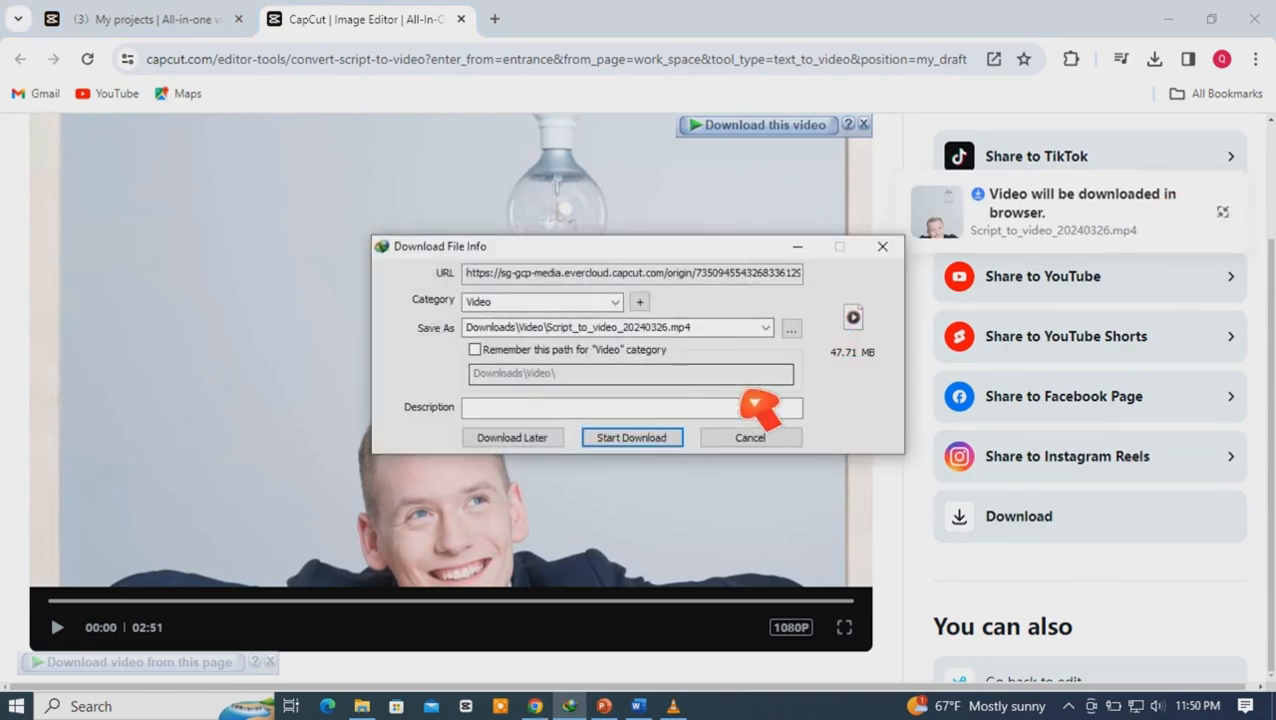
left_click(665, 437)
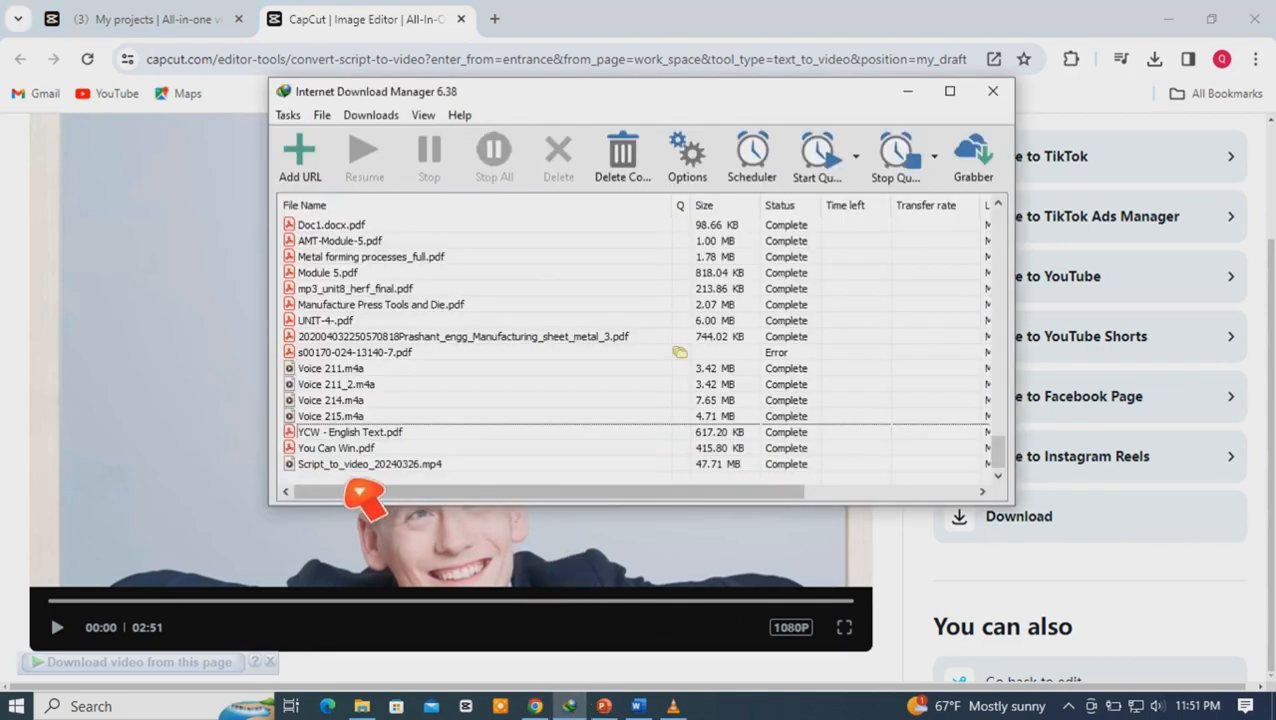
Step: Open the folder containing the downloaded Script_to_video_20240326.mp4 from Internet Download Manager and close the download manager
left_click(355, 466)
right_click(357, 485)
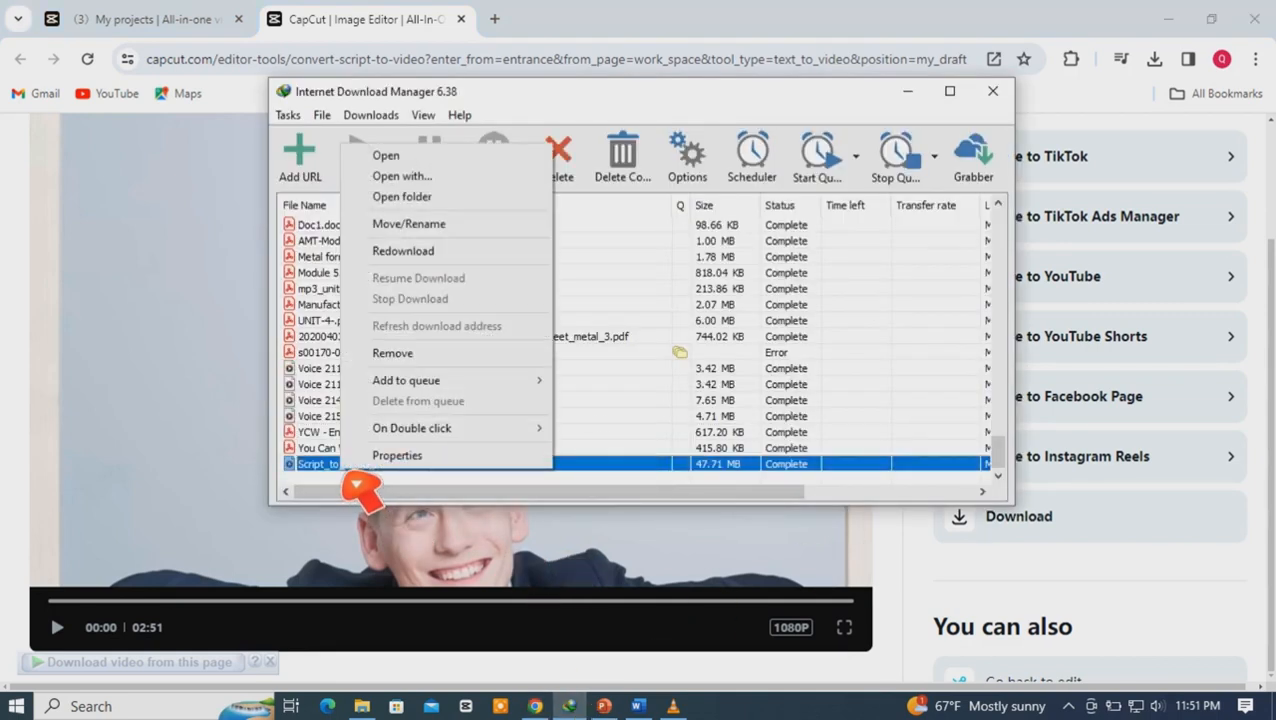
left_click(445, 200)
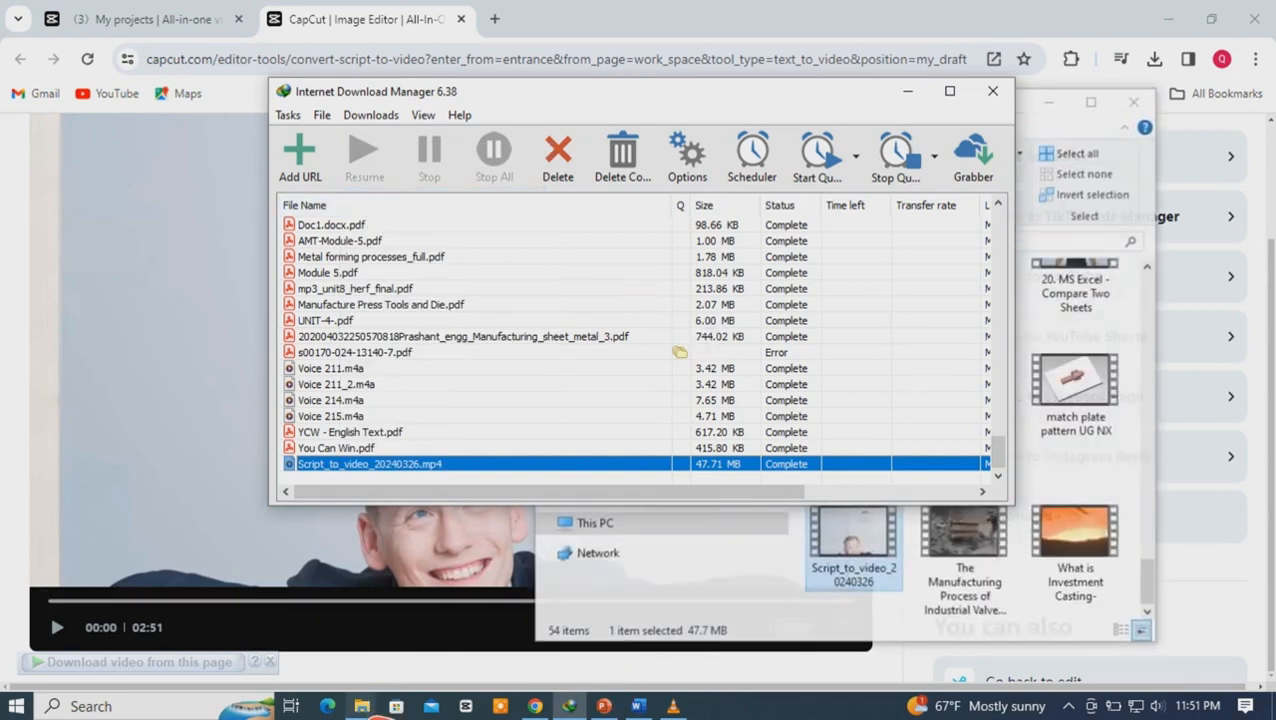
left_click(1006, 94)
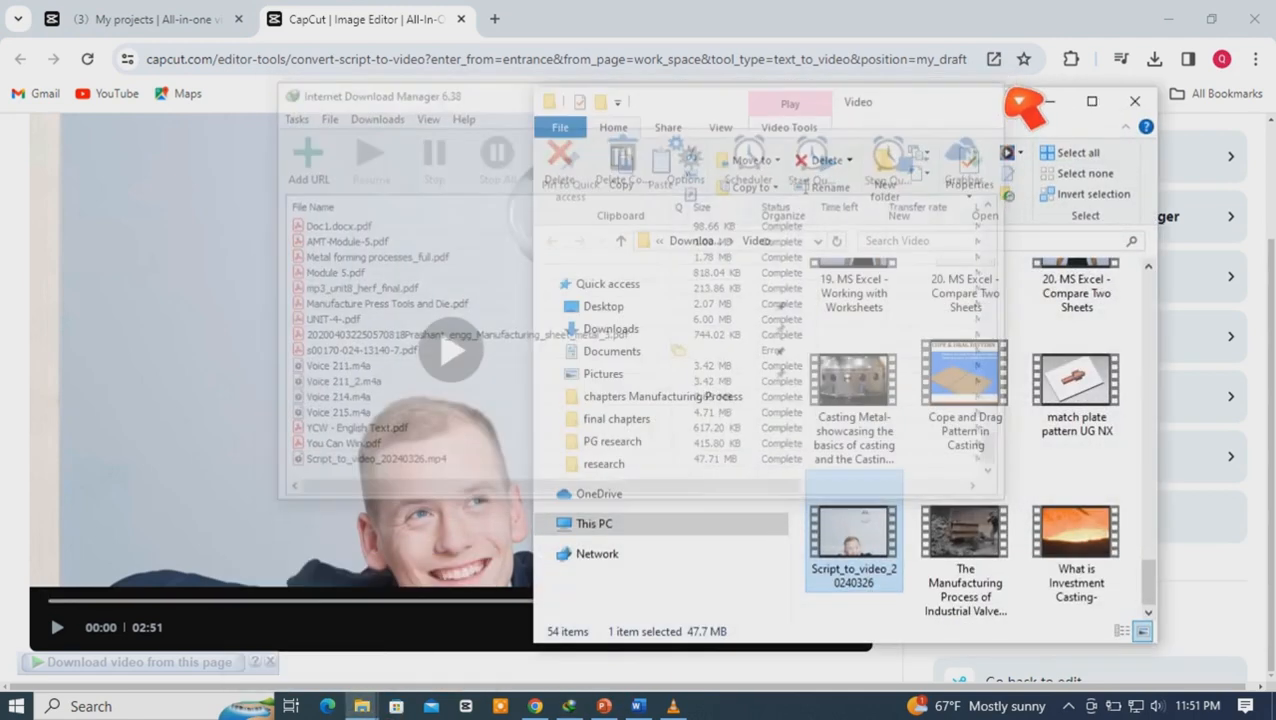
Step: Copy Script_to_video_20240326 from the Video folder to the Windows desktop and open the copy for playback
right_click(860, 548)
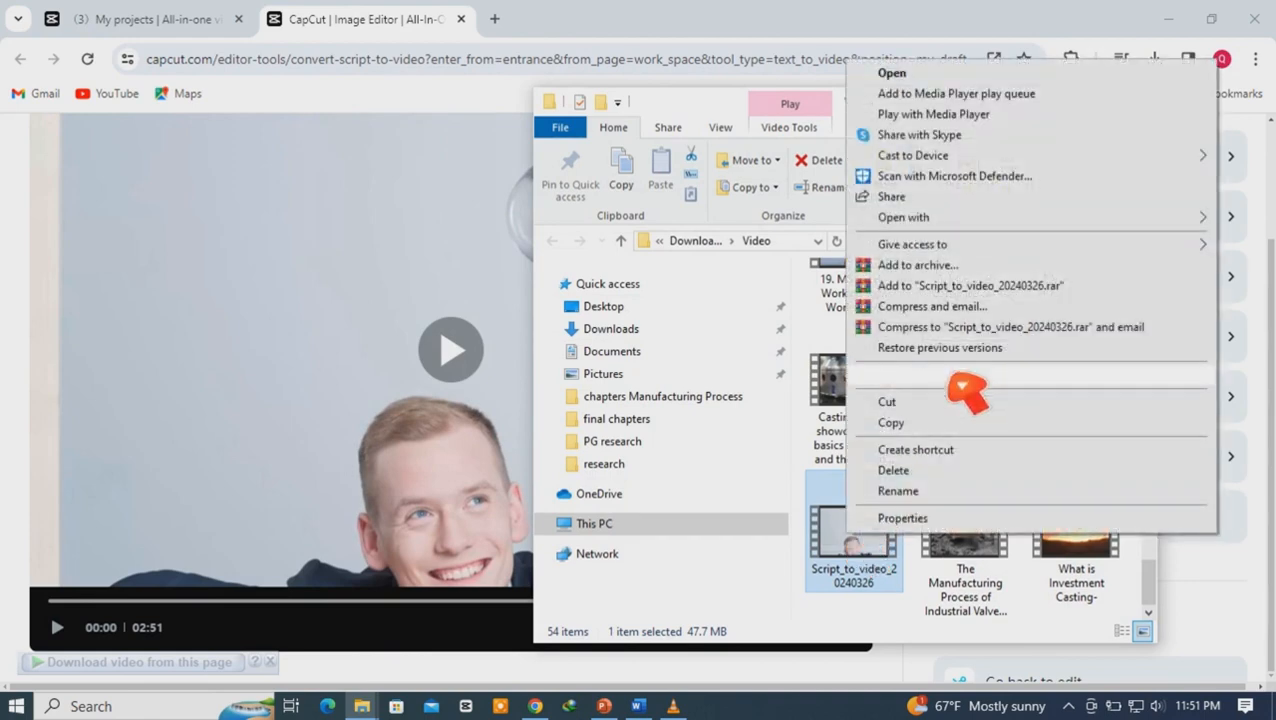
left_click(906, 421)
left_click(1050, 101)
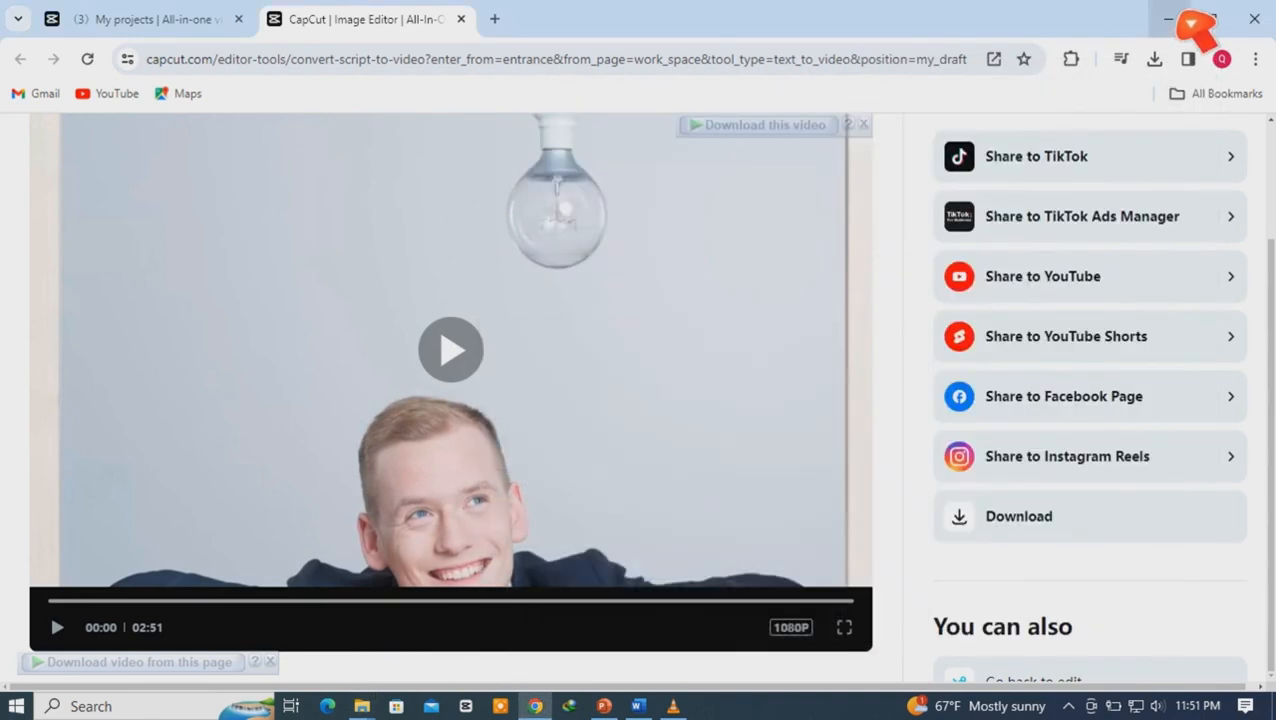
left_click(1167, 18)
right_click(502, 191)
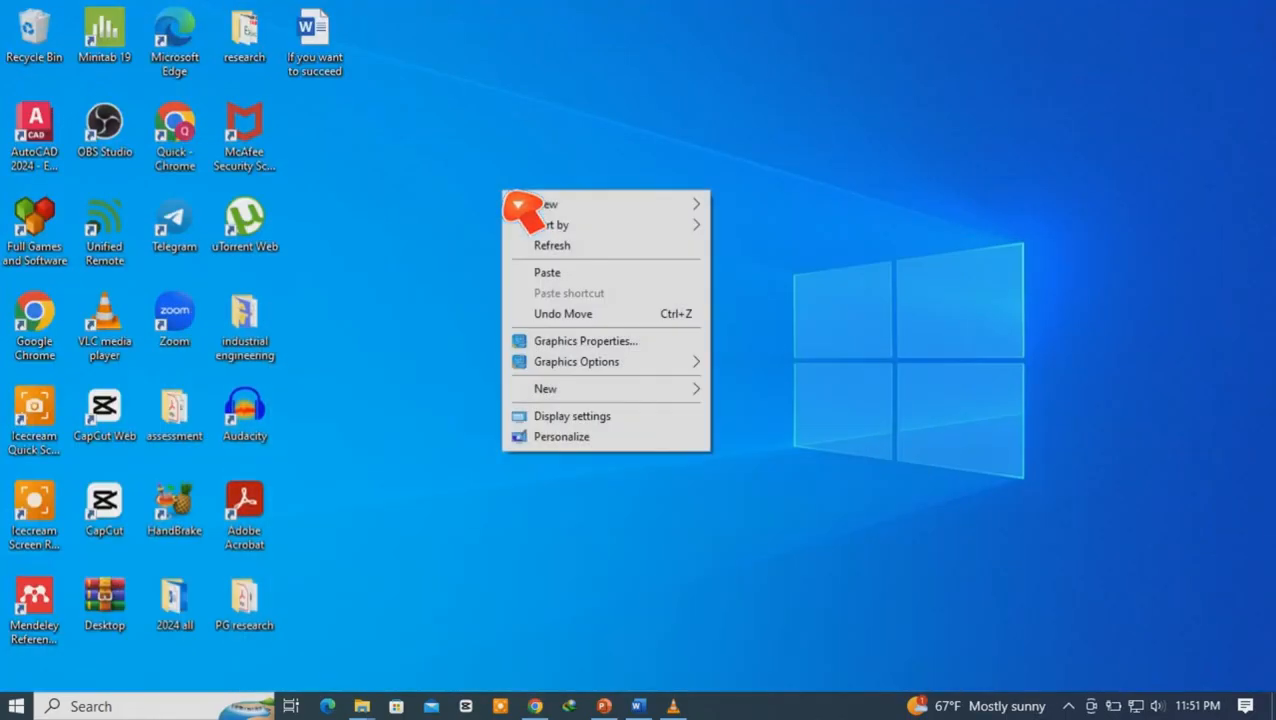
left_click(566, 274)
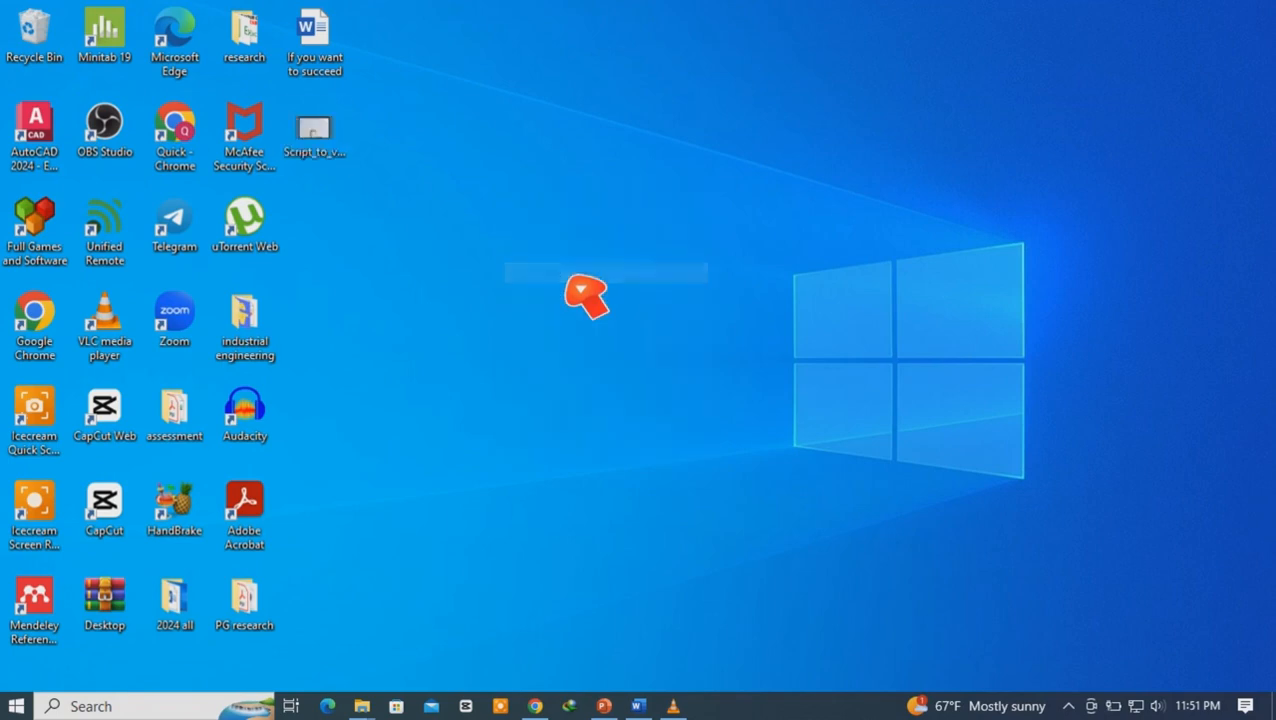
double_click(344, 158)
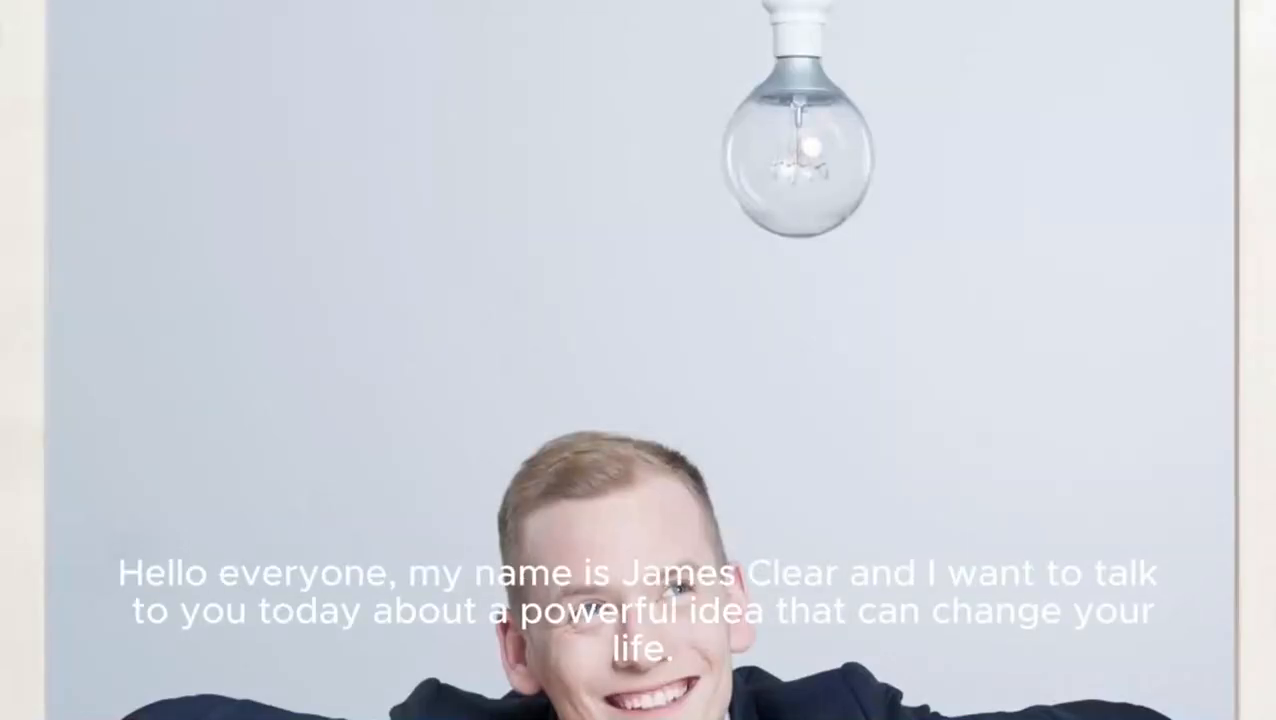